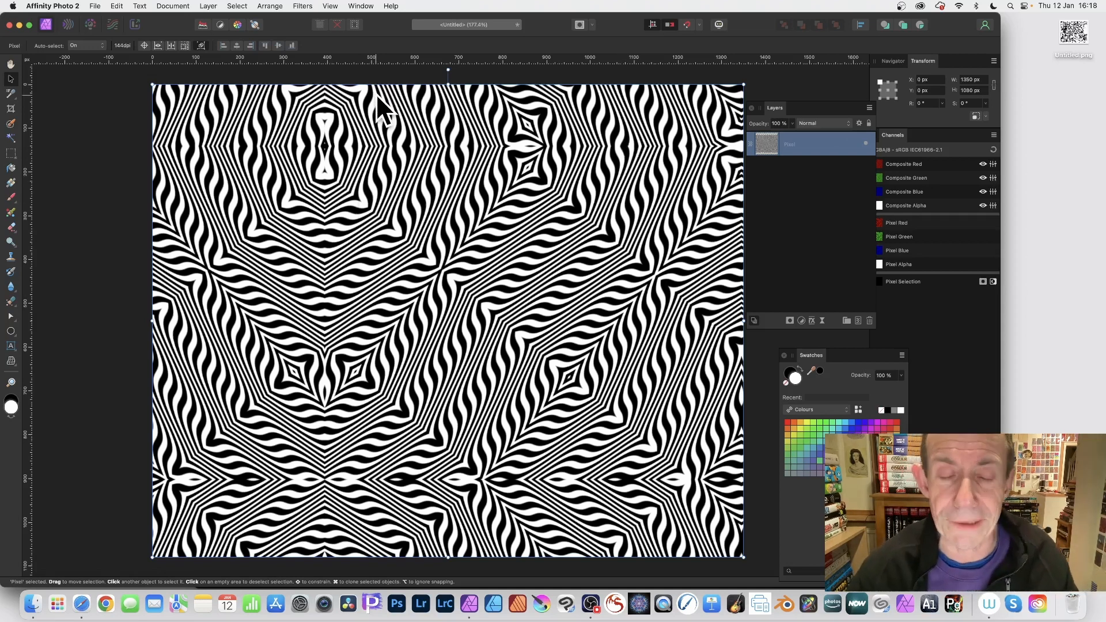
- Fill the pixel layer with the secondary colour, black
click(117, 6)
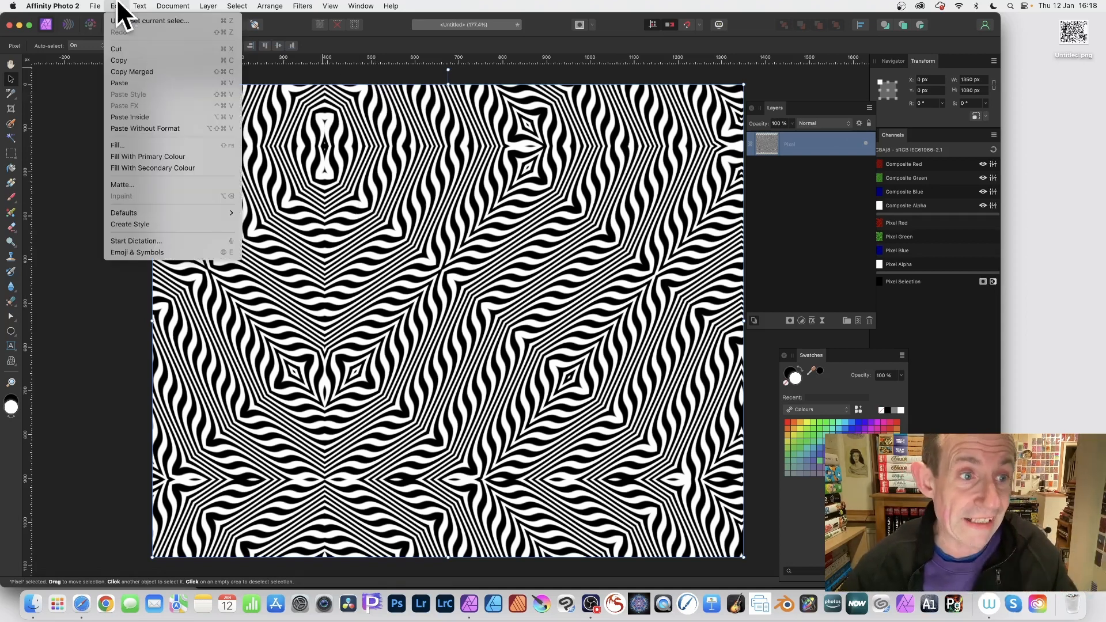
click(133, 145)
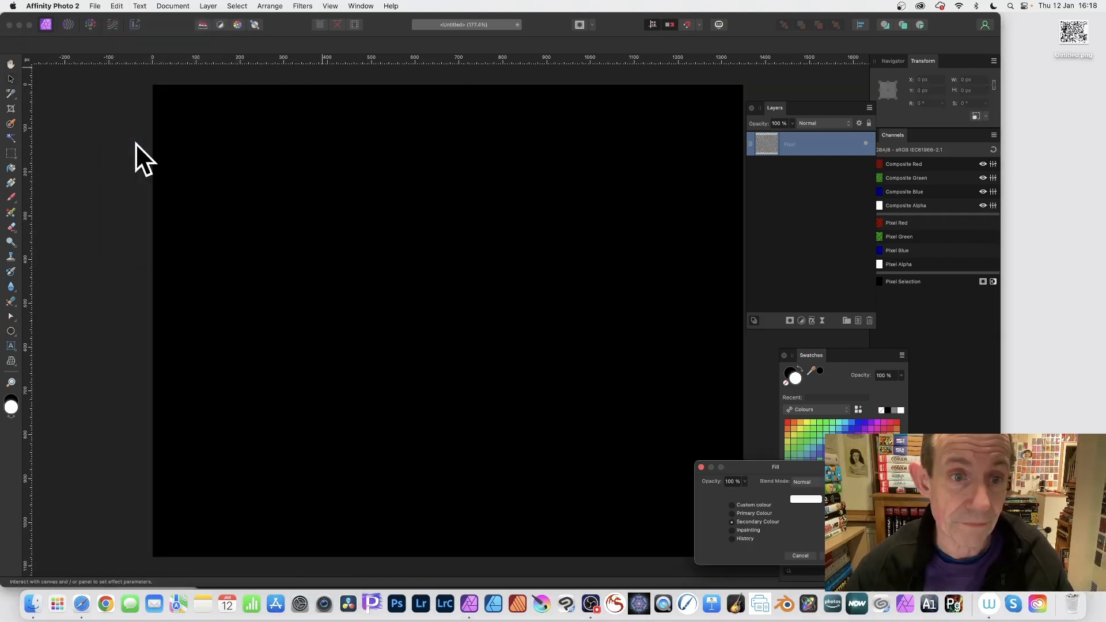
key(Return)
key(v)
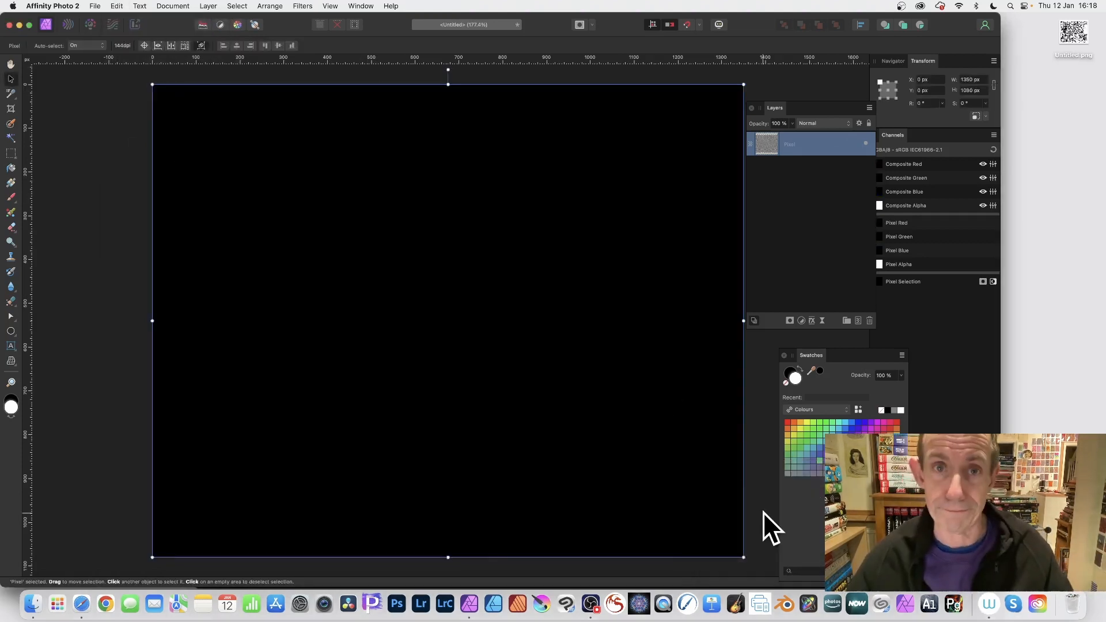
- Open the Procedural Texture filter and load the Waves preset
click(306, 4)
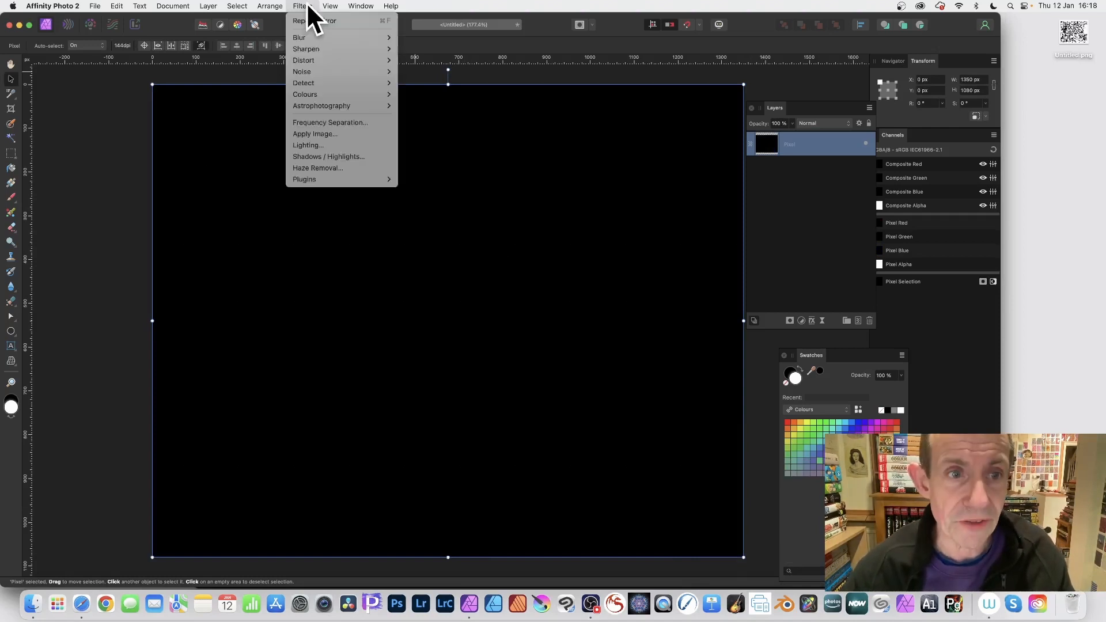
mouse_move(318, 98)
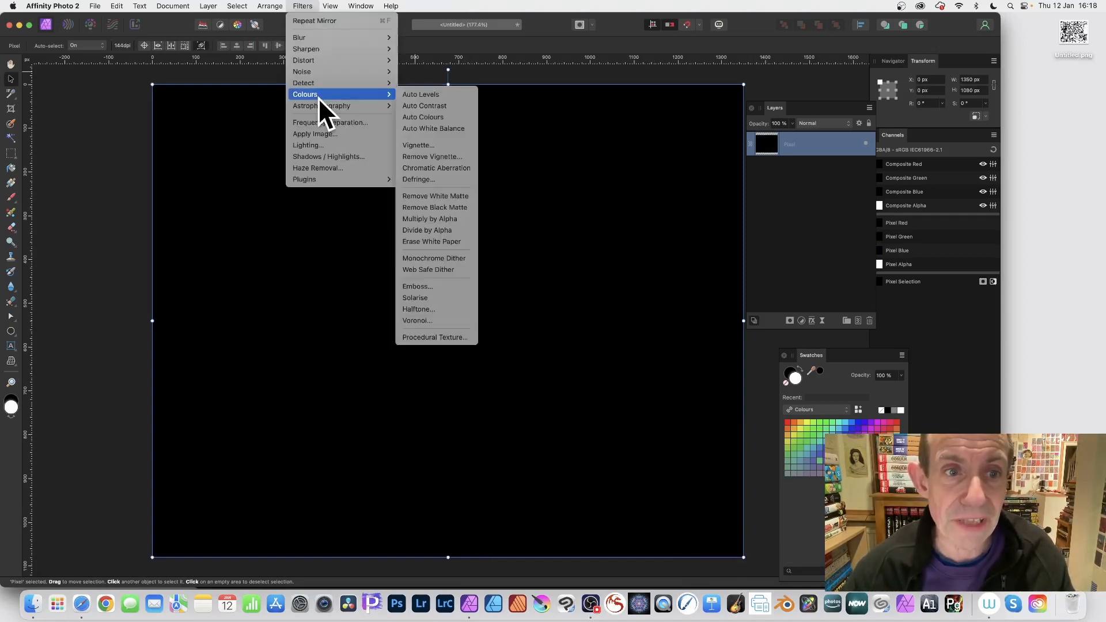
click(455, 336)
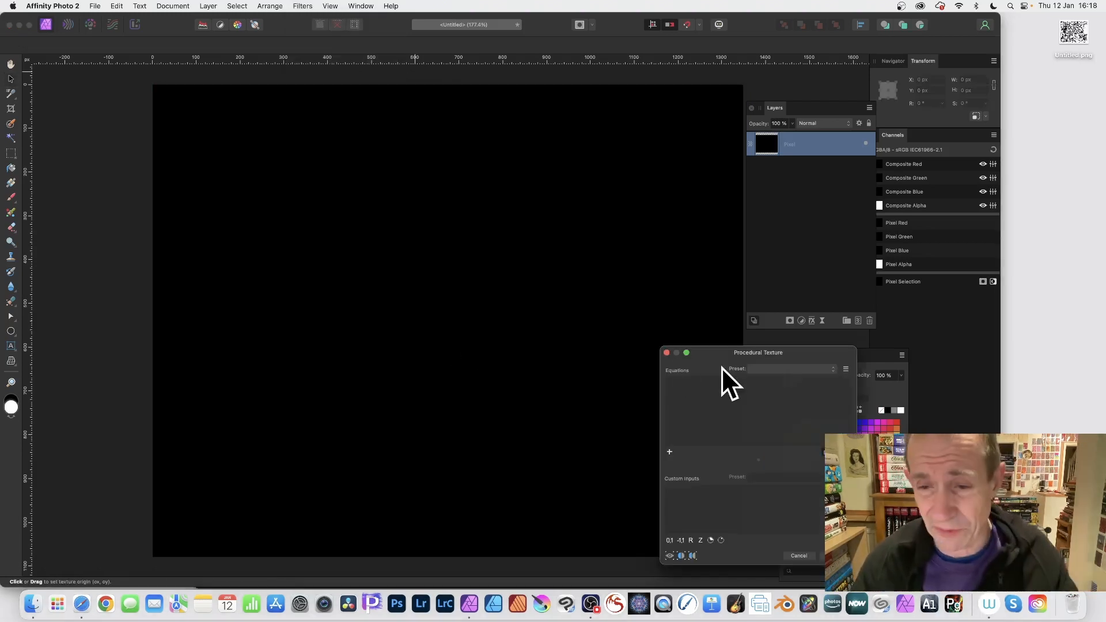
drag(765, 354, 549, 132)
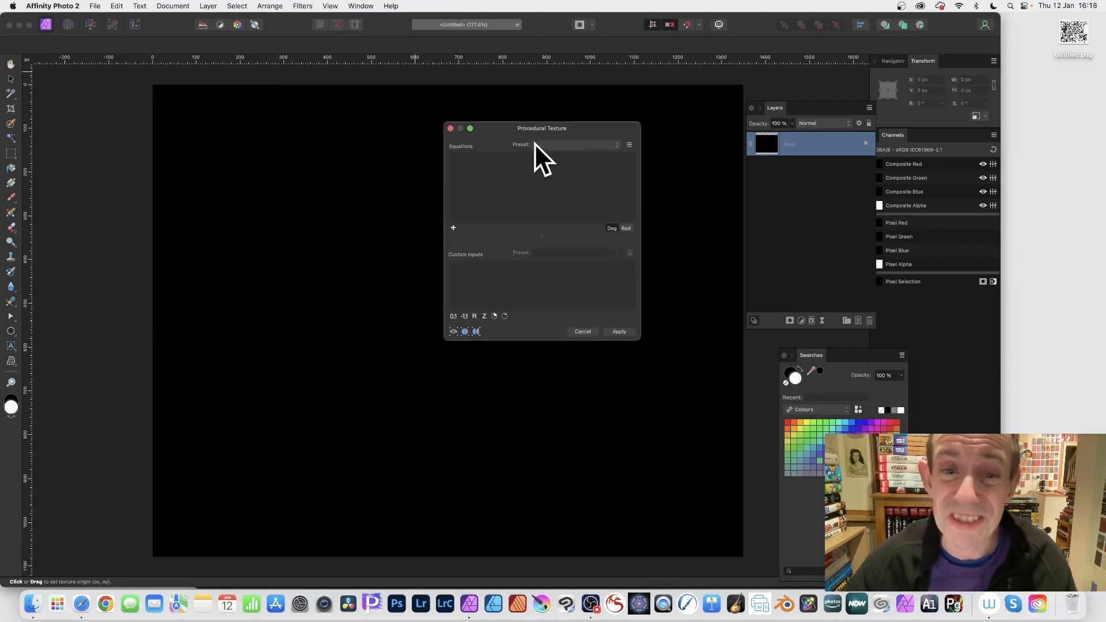
click(551, 144)
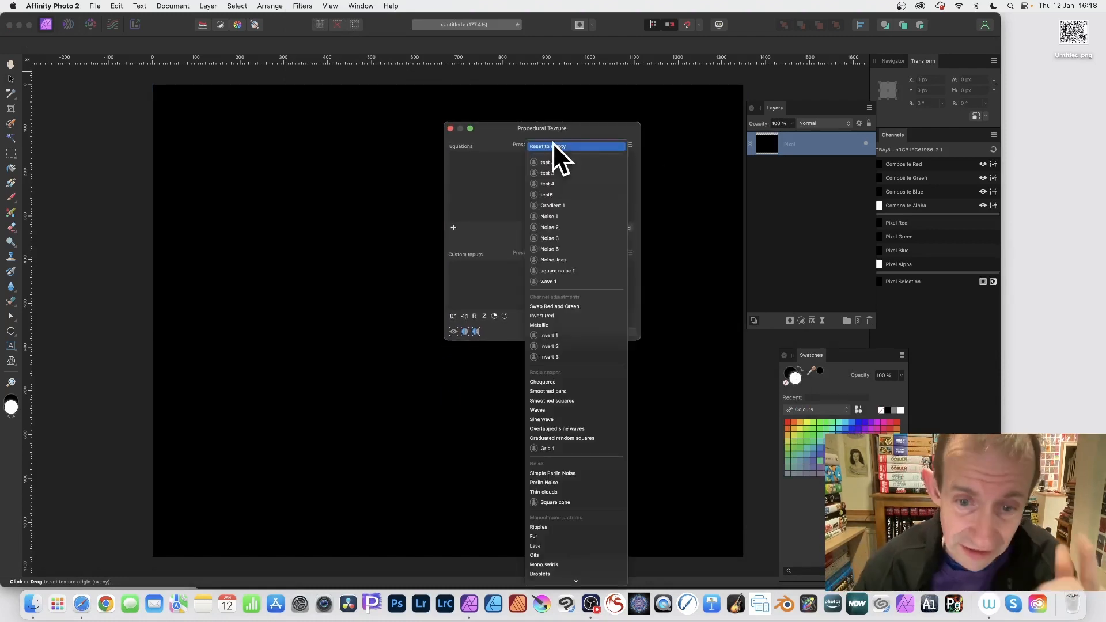
click(550, 410)
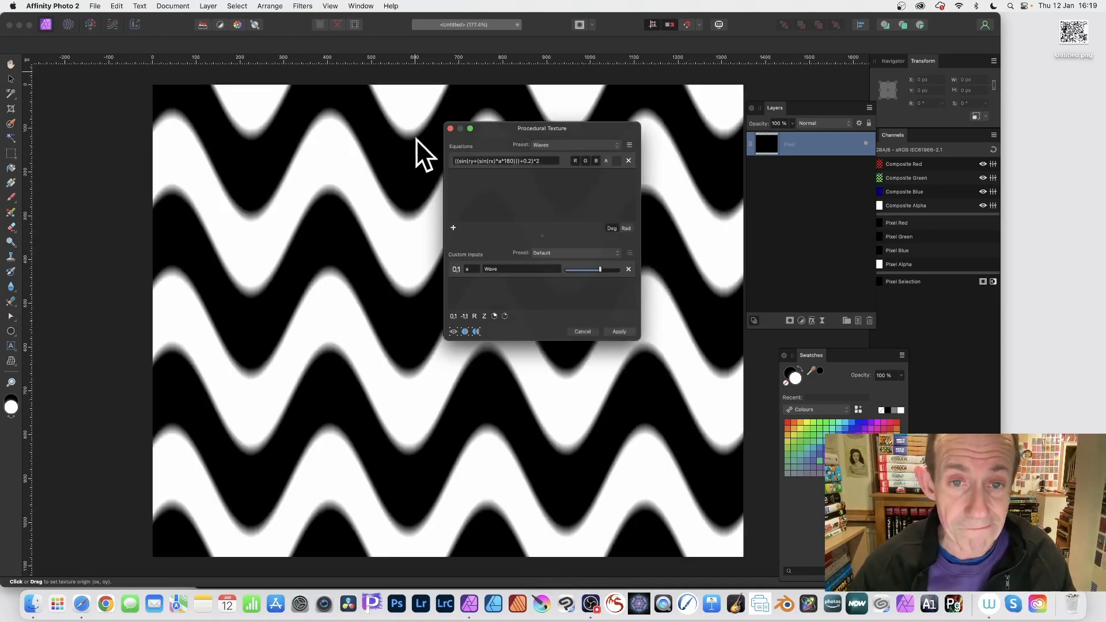
- Multiply y by 3 inside the sine of the wave equation
drag(504, 129, 679, 140)
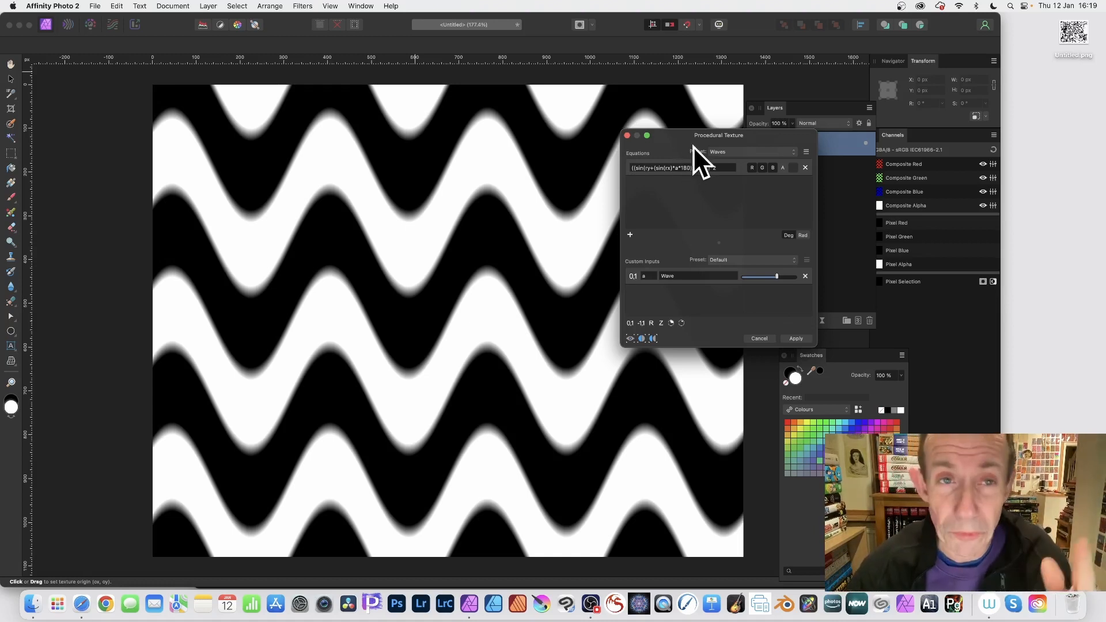
drag(680, 138, 641, 114)
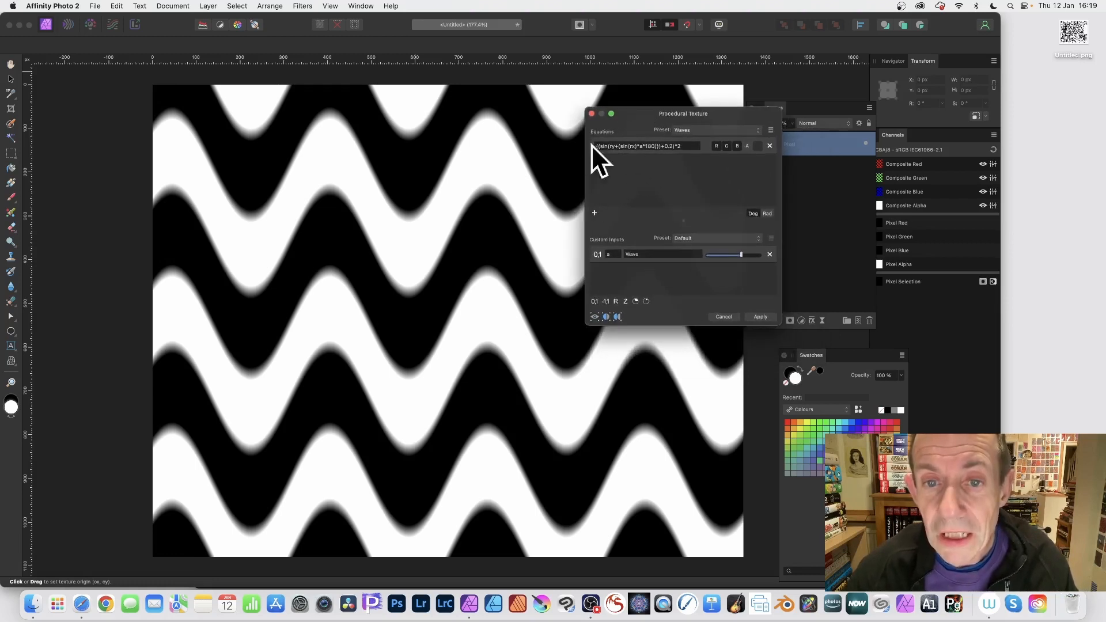
click(609, 146)
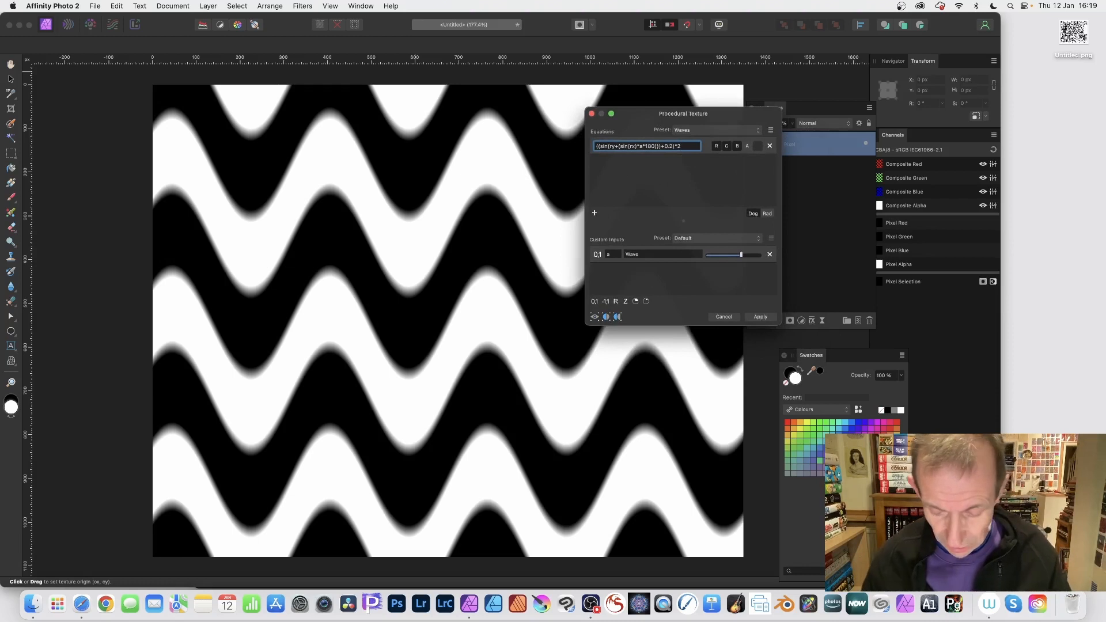
text(3*)
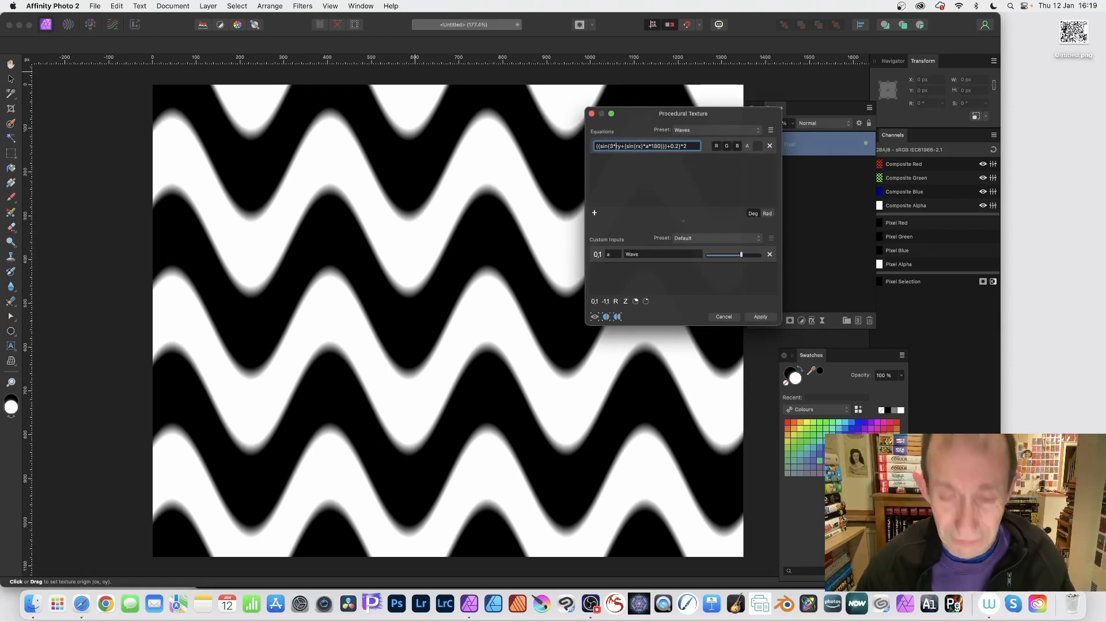
key(Return)
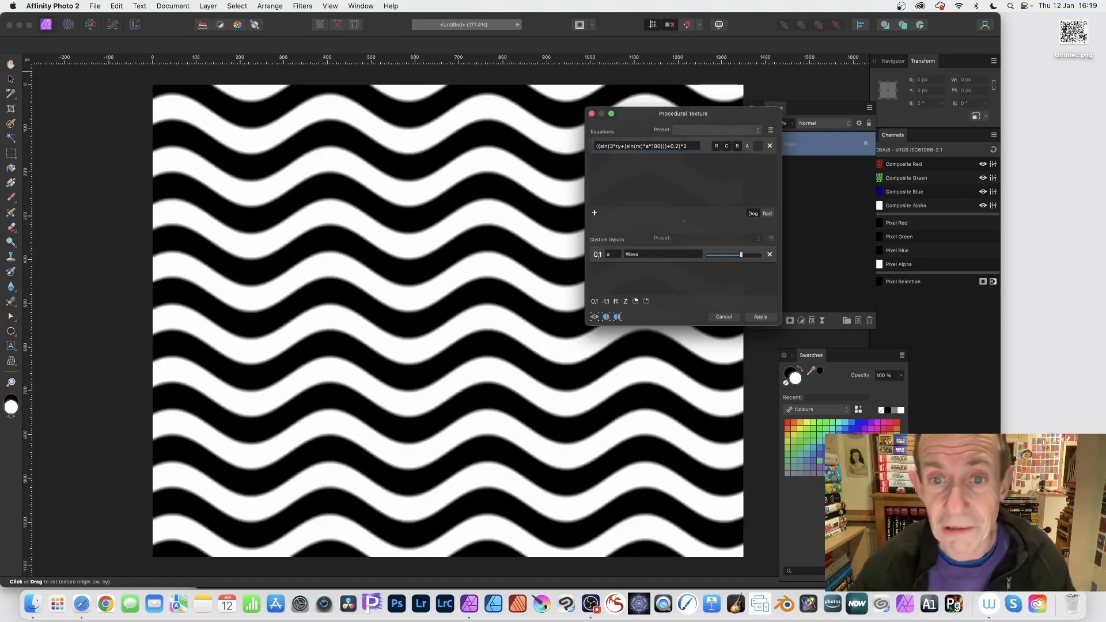
- Change the 180 multiplier in the equation to 280
click(657, 146)
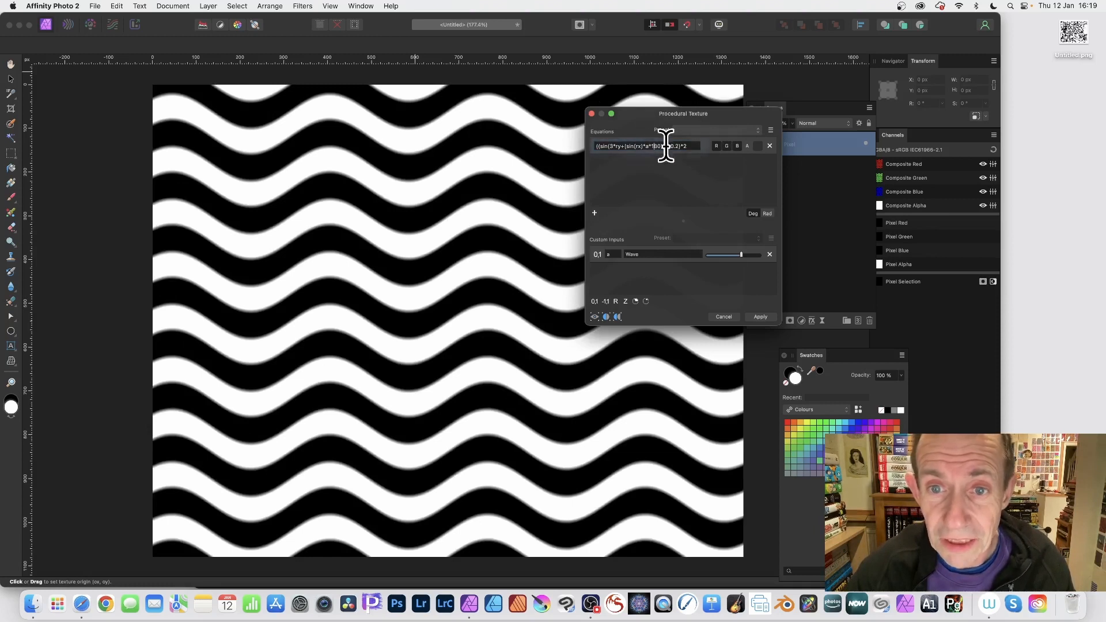
key(BackSpace)
text(2)
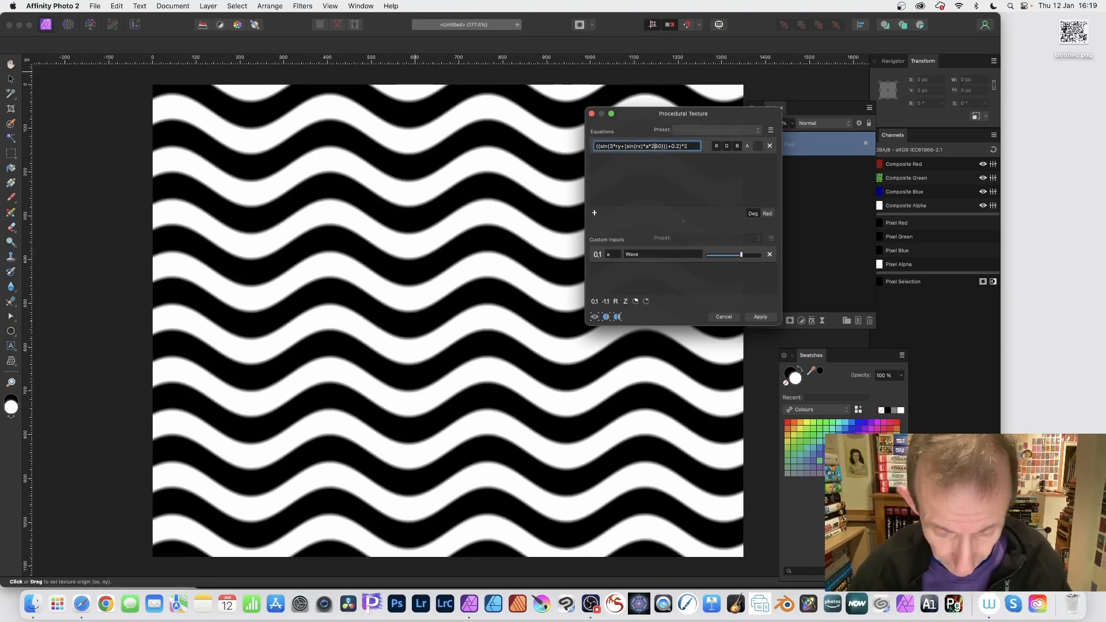
key(Return)
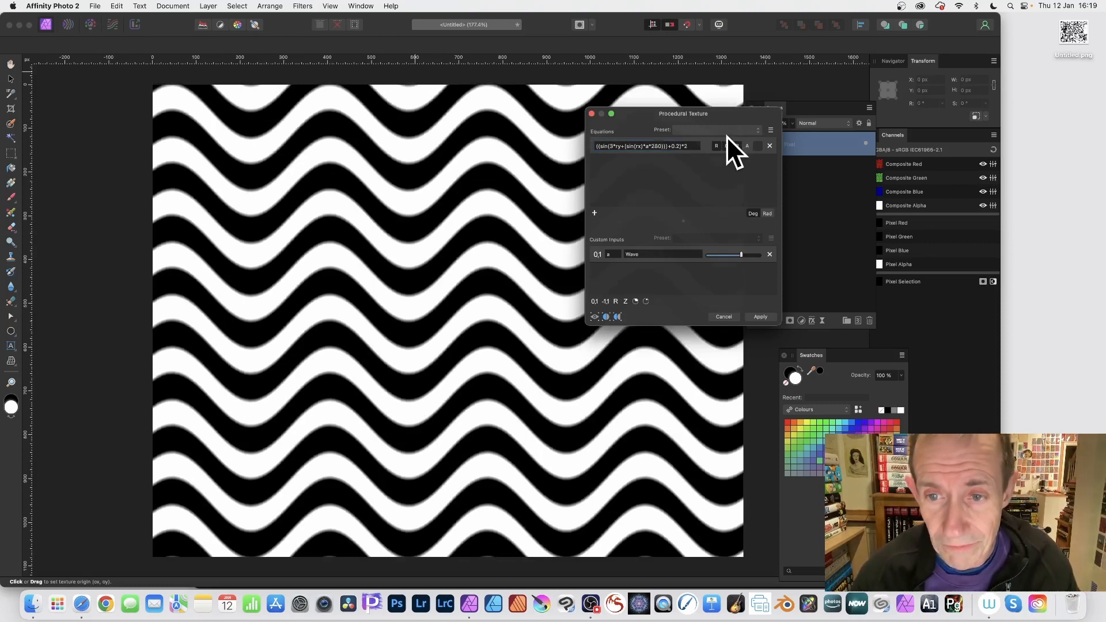
- Raise the Wave input slider to its maximum and shift the texture origin on the canvas
drag(742, 254, 759, 254)
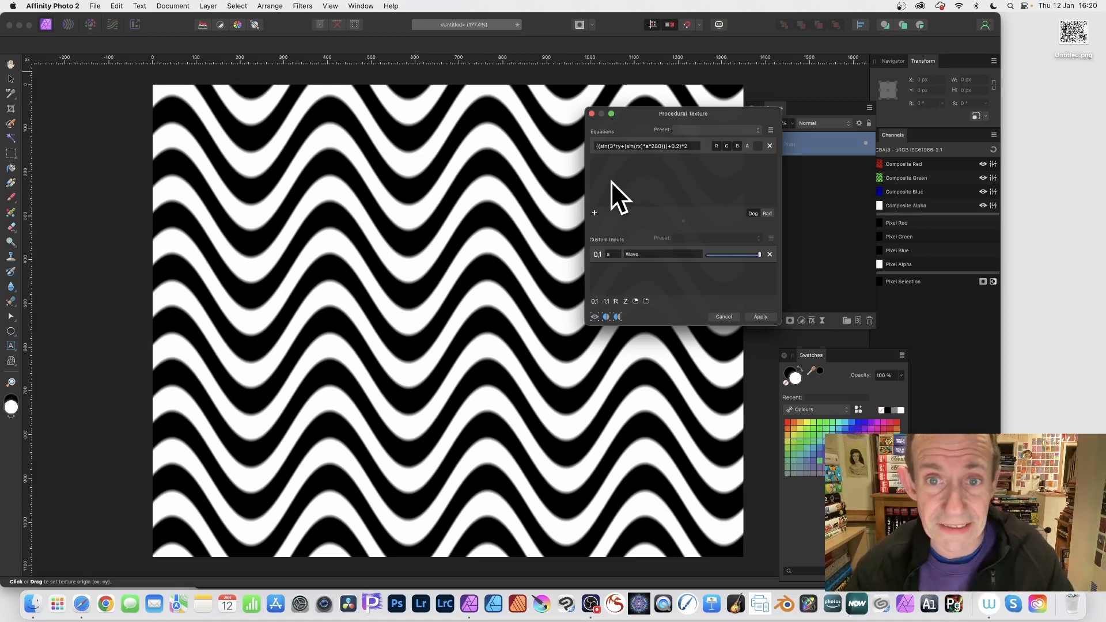
drag(561, 315, 473, 227)
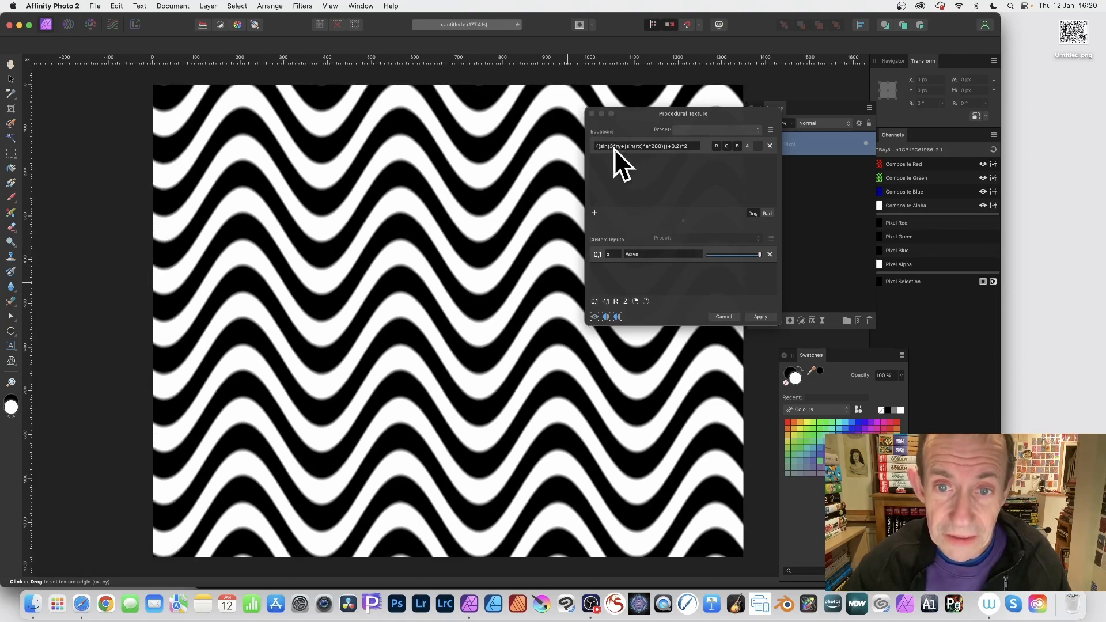
- Edit the equation to ((sin(3*(ry+rx)+(sin(rx)*a*280)))+0.2)^2 and apply the texture
click(632, 147)
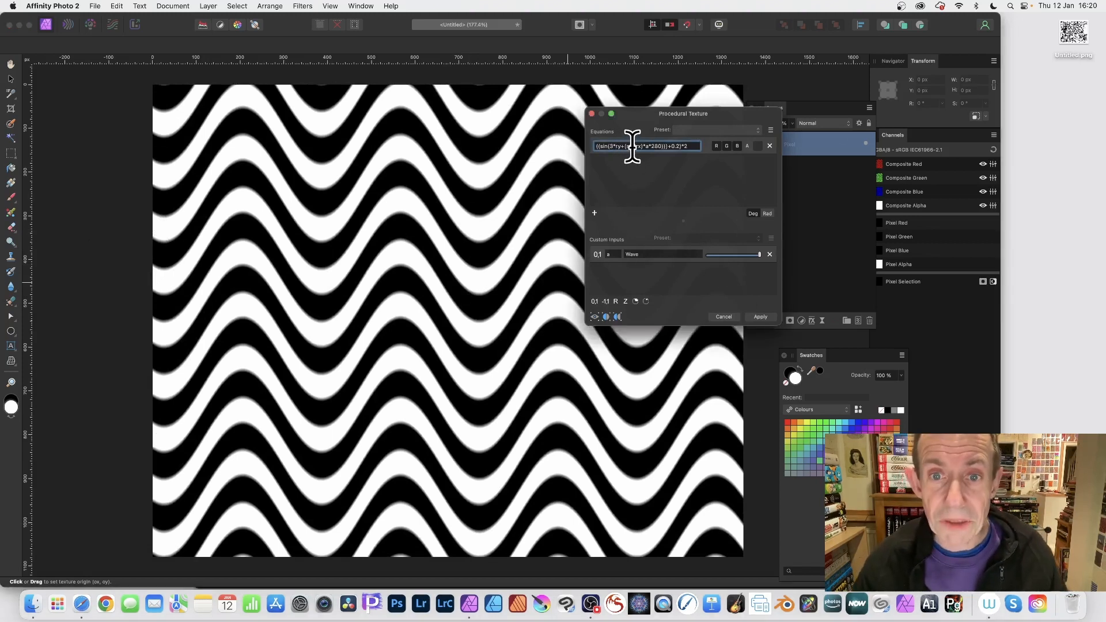
text((ry)
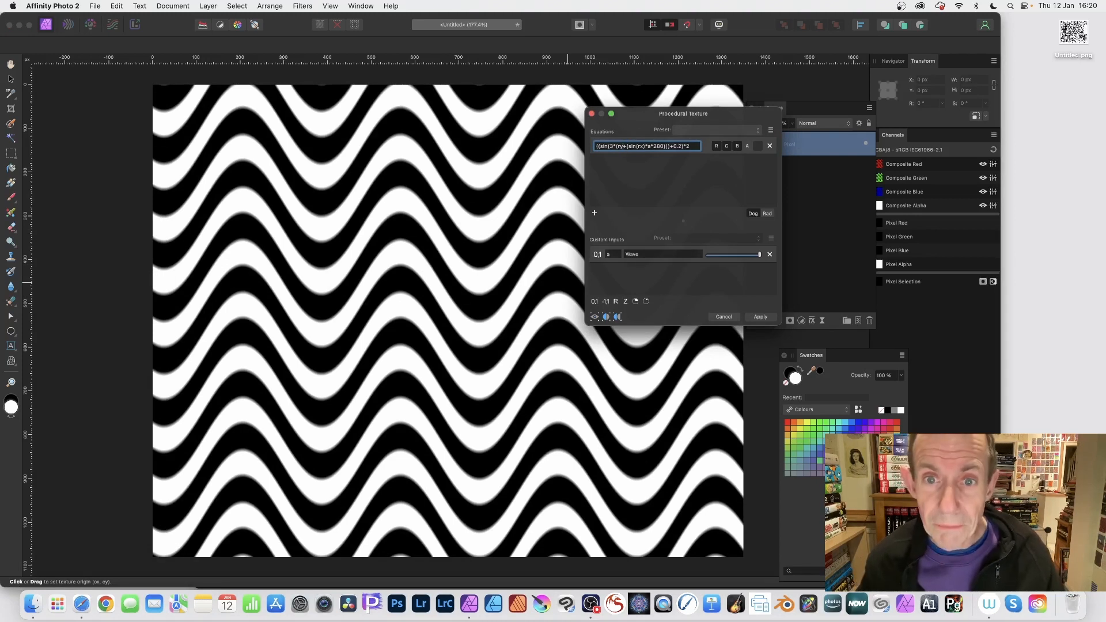
text(+rx)
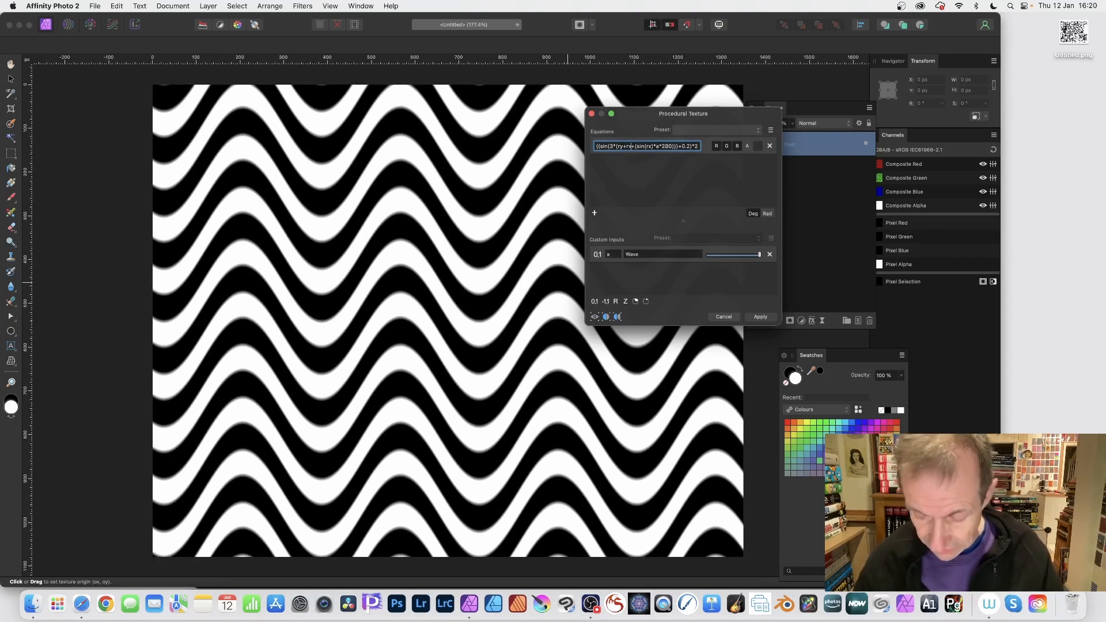
text())
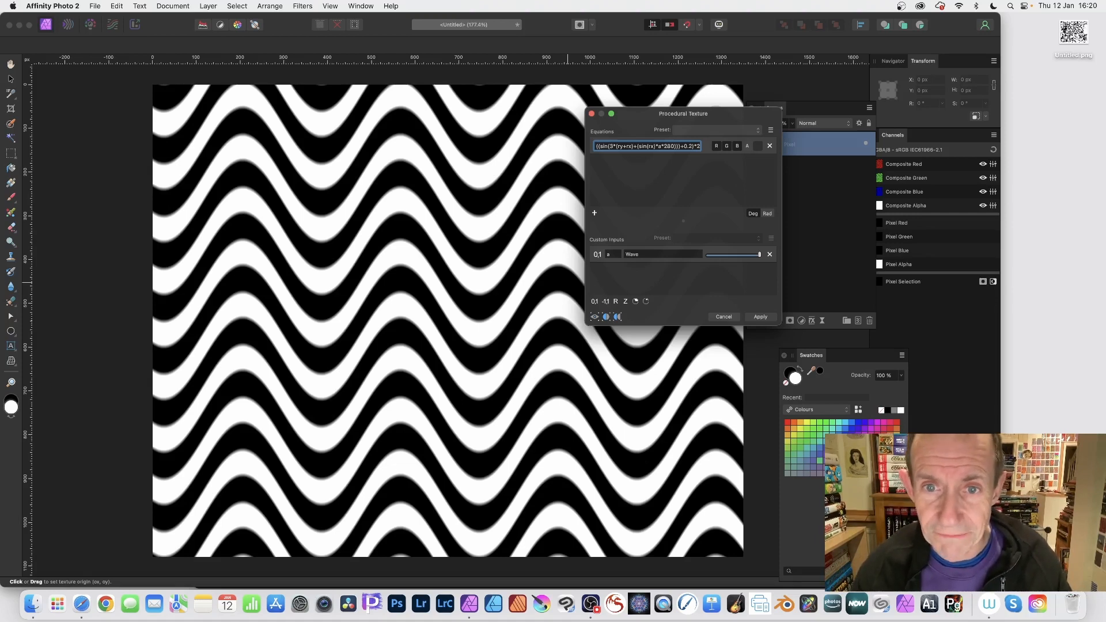
key(Return)
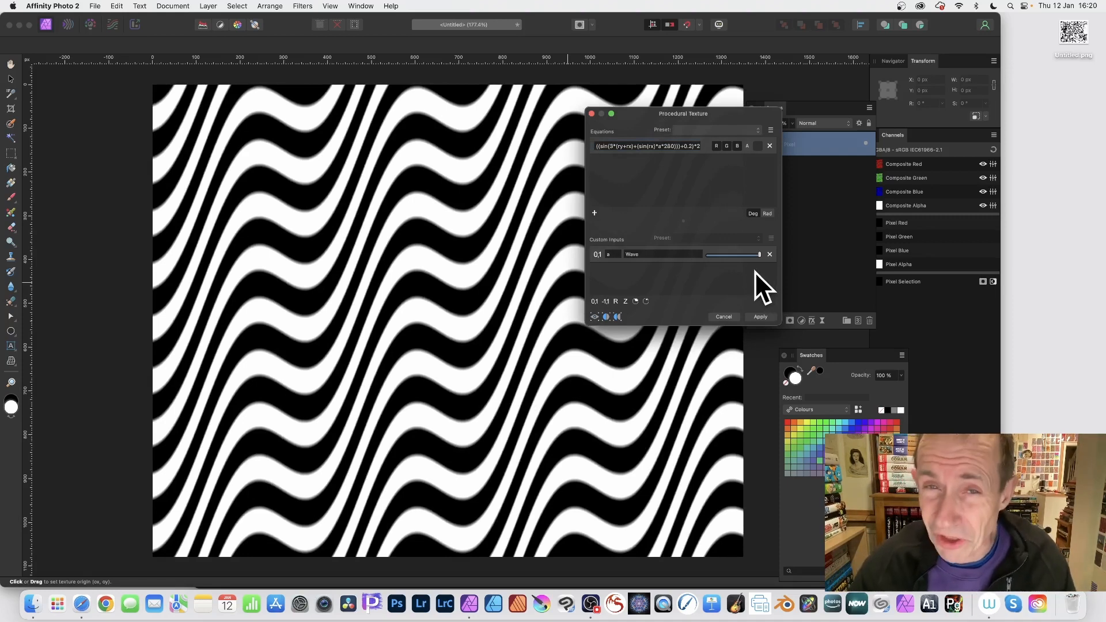
click(759, 316)
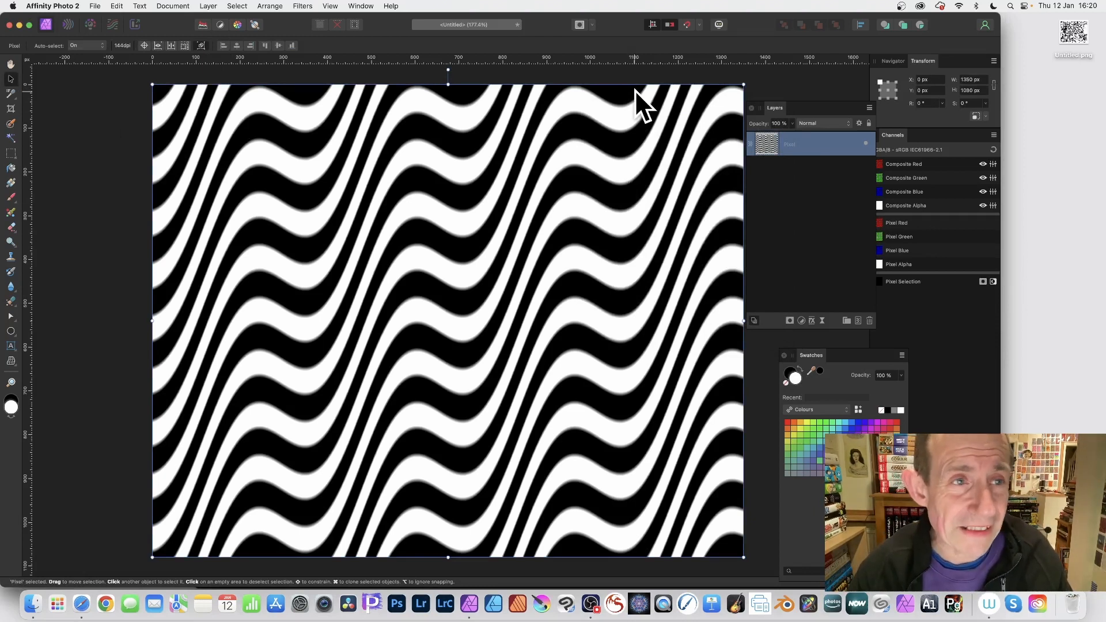
- Create a new pattern layer from the selection
click(208, 6)
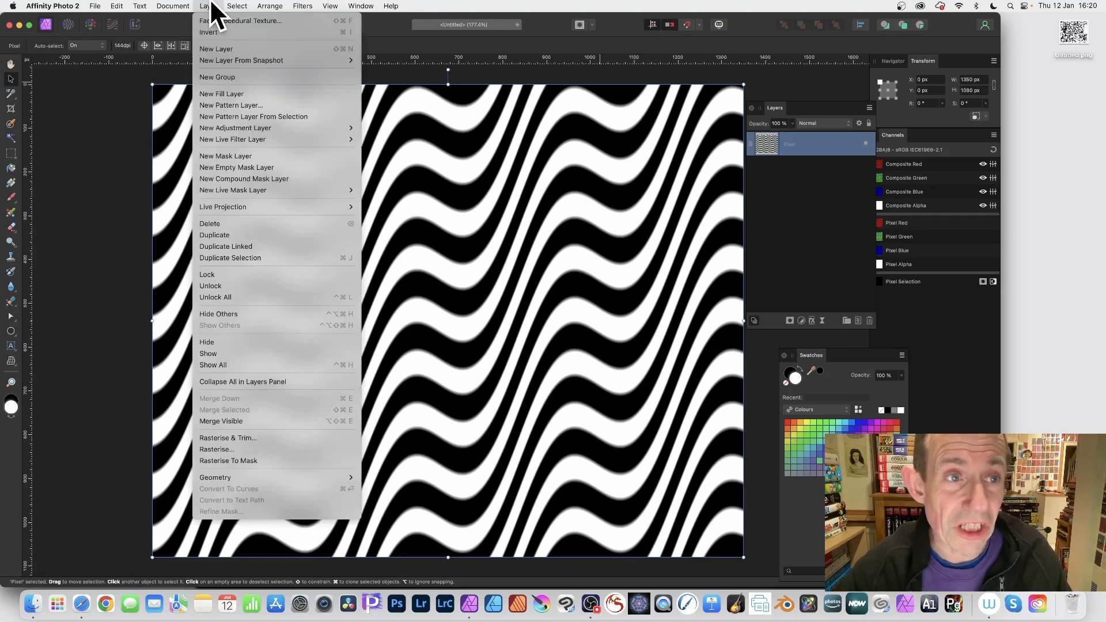
click(254, 116)
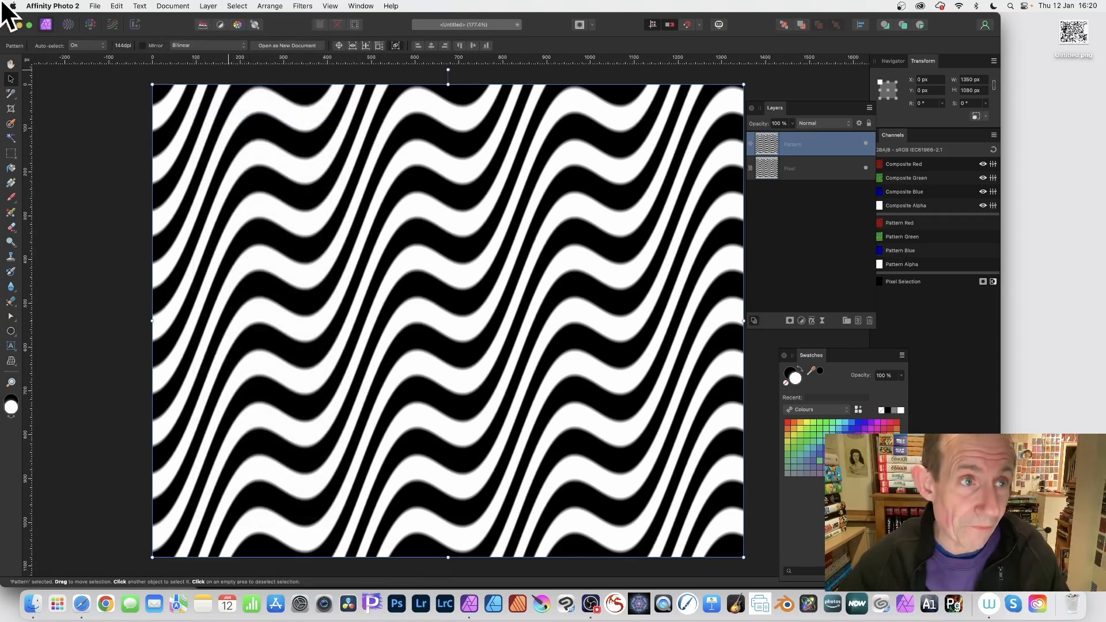
click(95, 7)
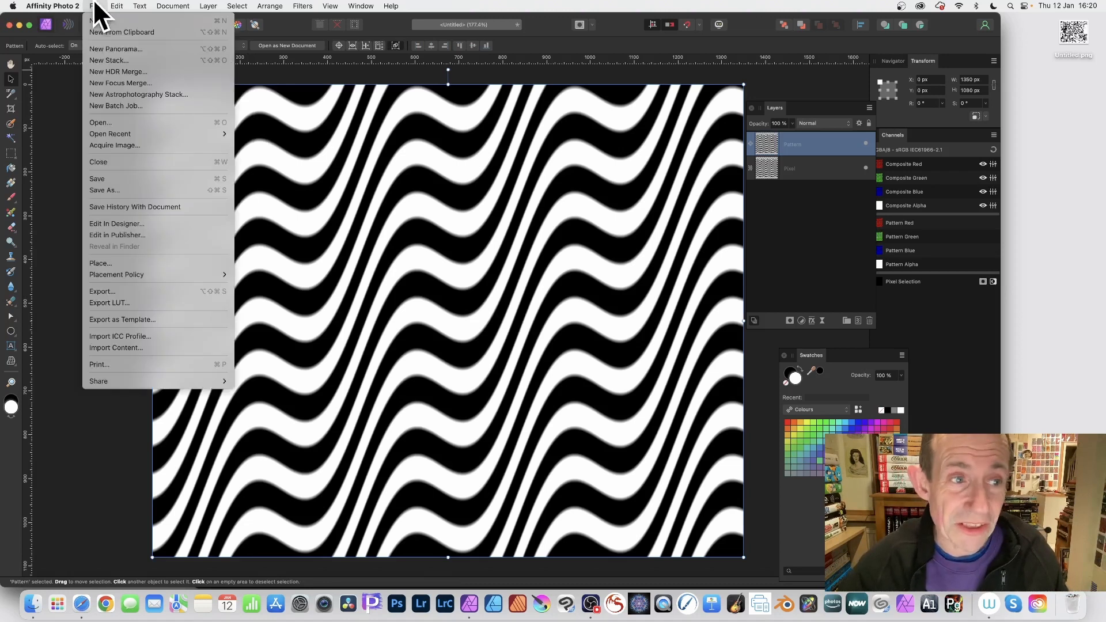
click(562, 252)
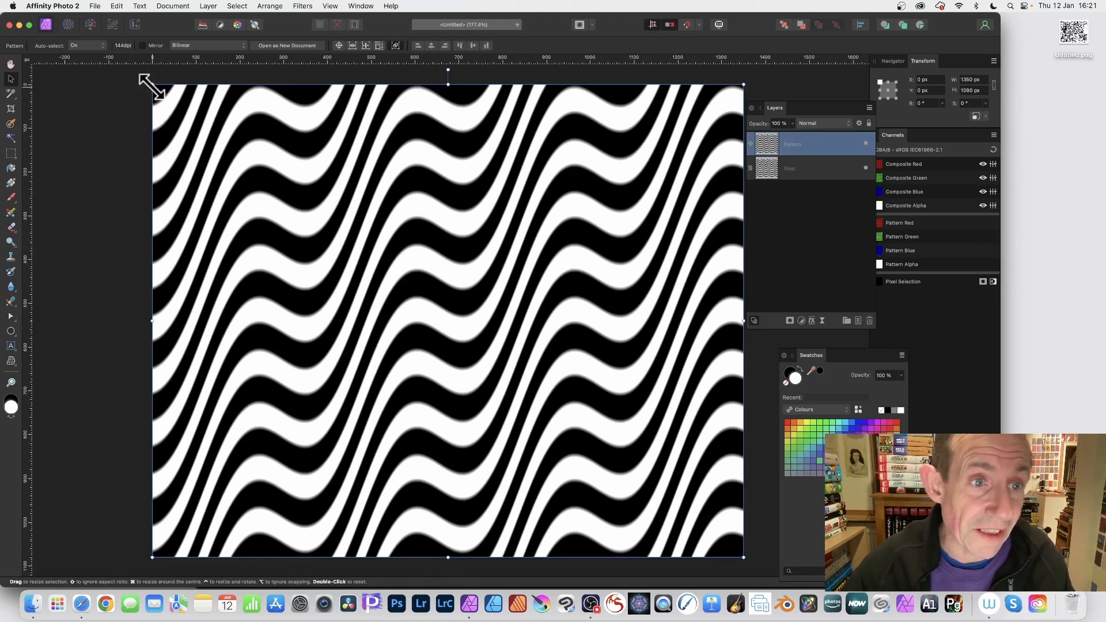
- Resize the pattern tile to about 982 × 794 px and turn on Mirror
drag(152, 84, 310, 209)
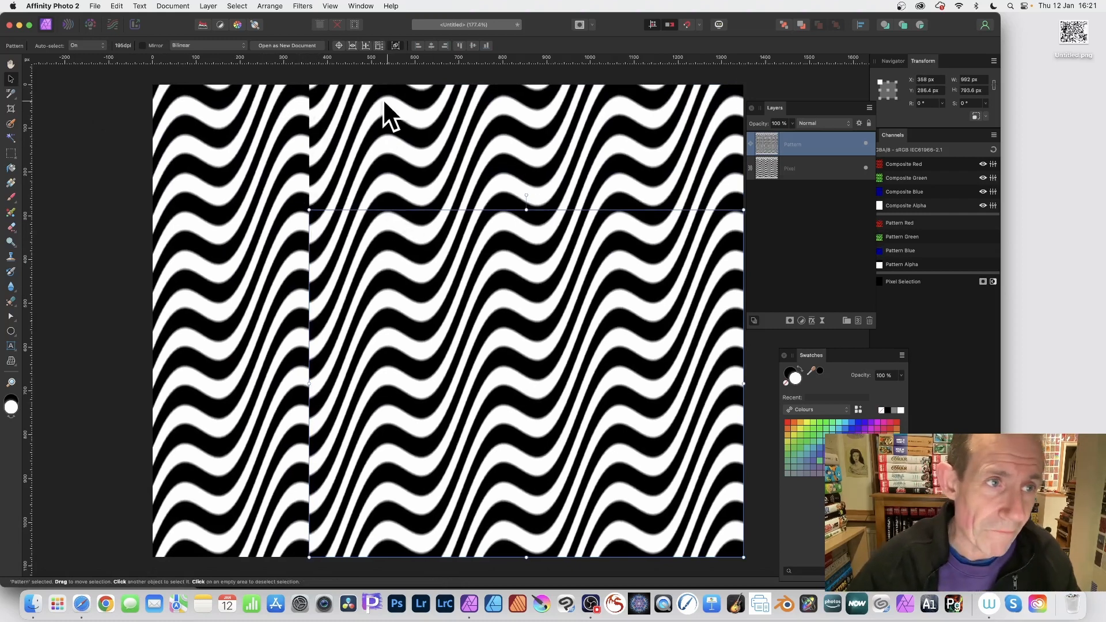
click(142, 46)
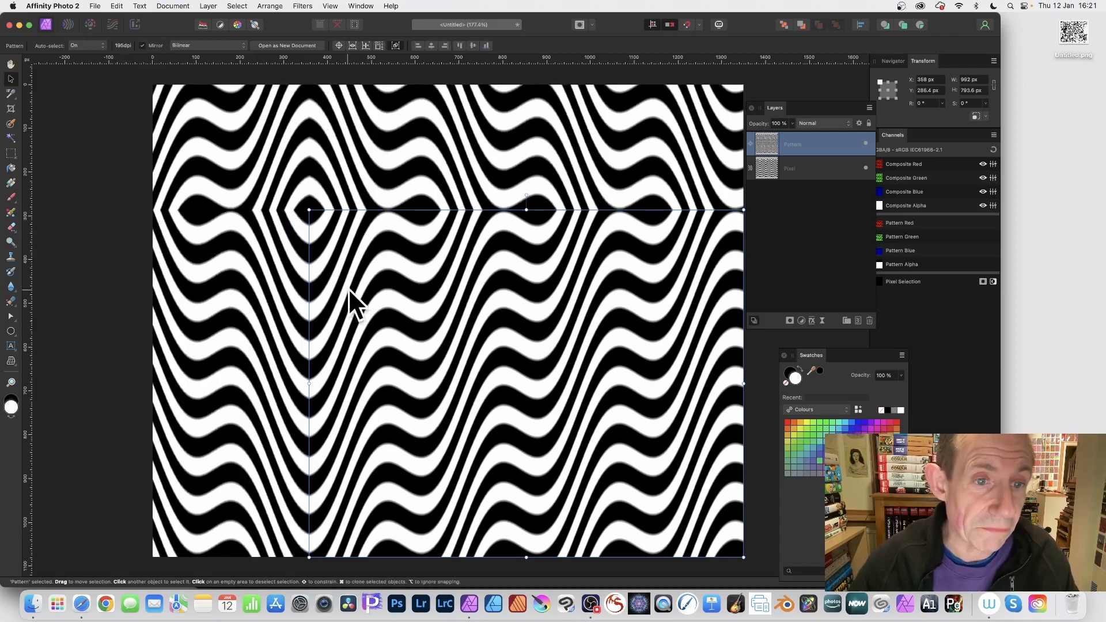
- Scale the pattern tile to about 647 × 518 px and move it towards the canvas centre
drag(309, 210, 459, 329)
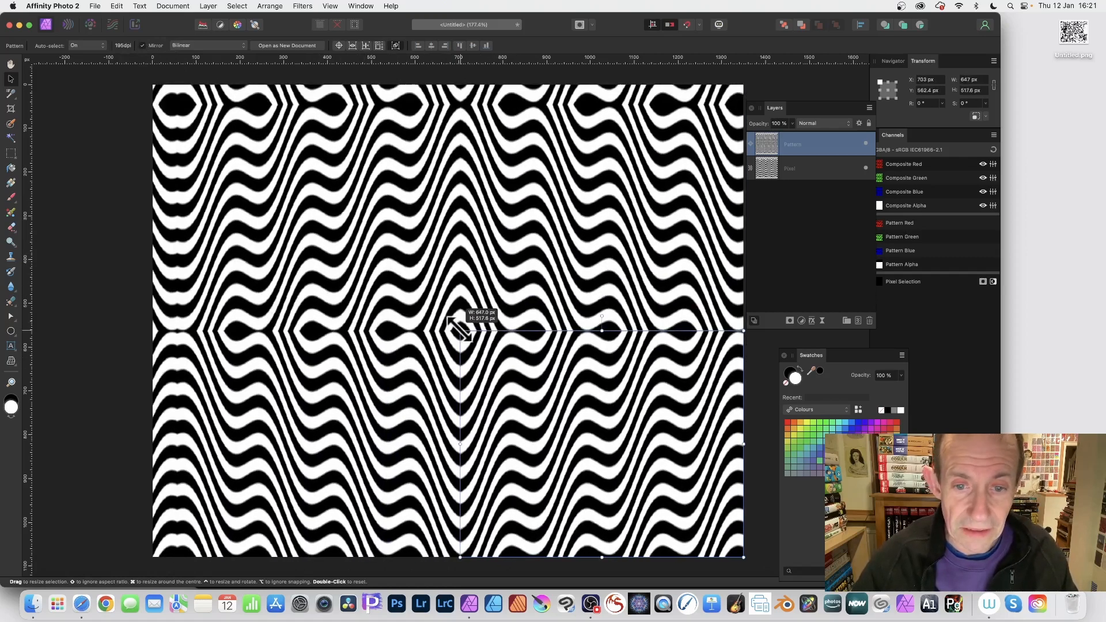
drag(558, 419, 432, 316)
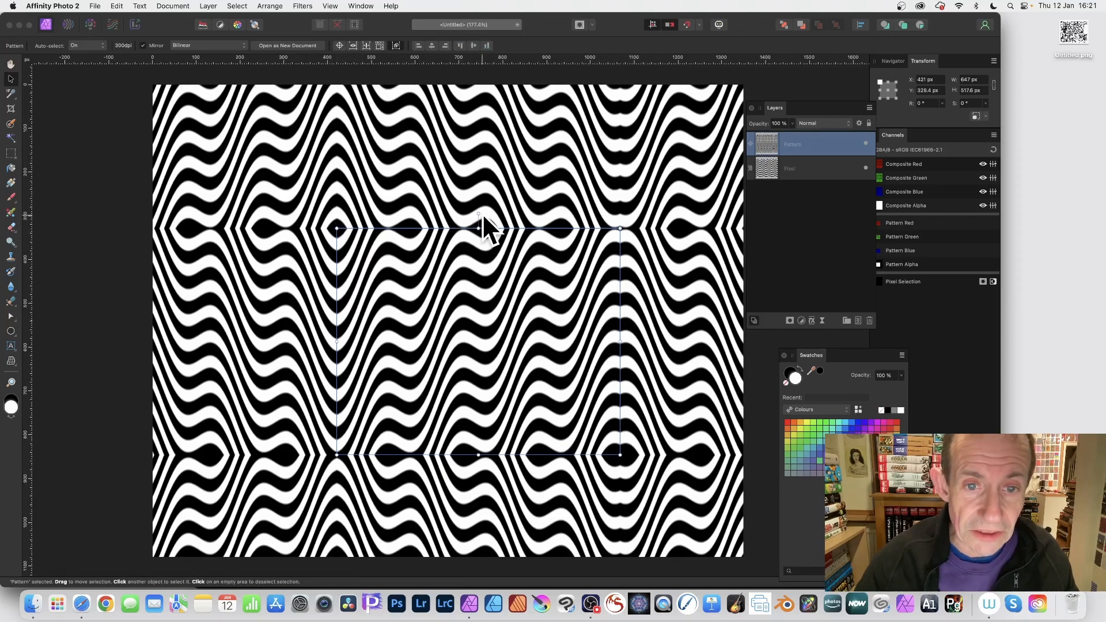
- Rotate the pattern tile about 49°
drag(479, 212, 314, 195)
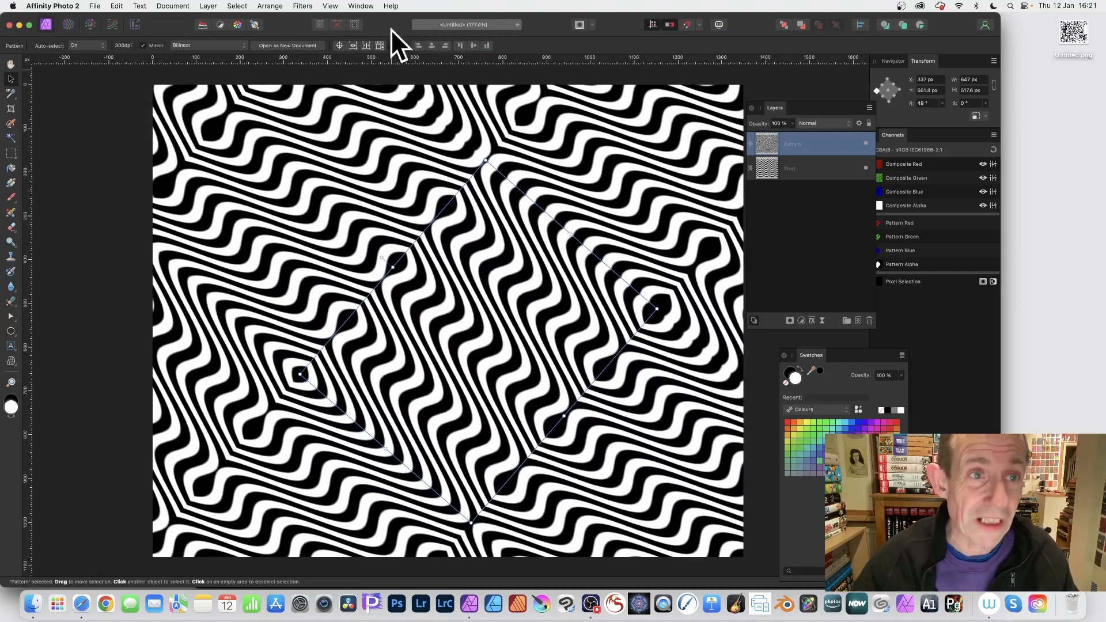
click(209, 7)
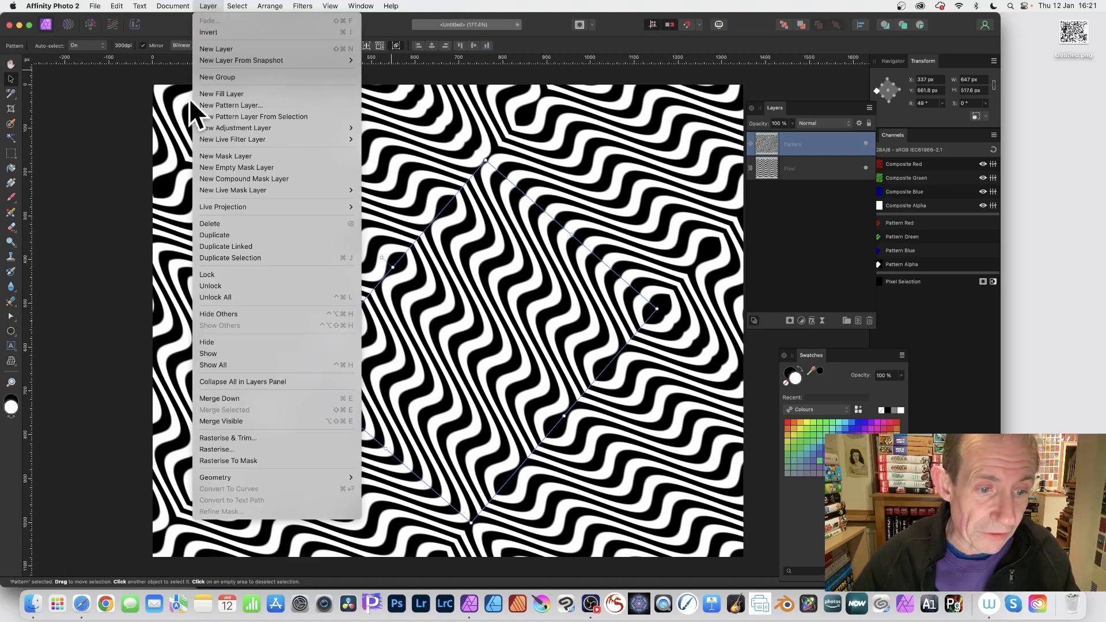
- Rasterise the pattern layer and create a new pattern layer from the selection
click(229, 448)
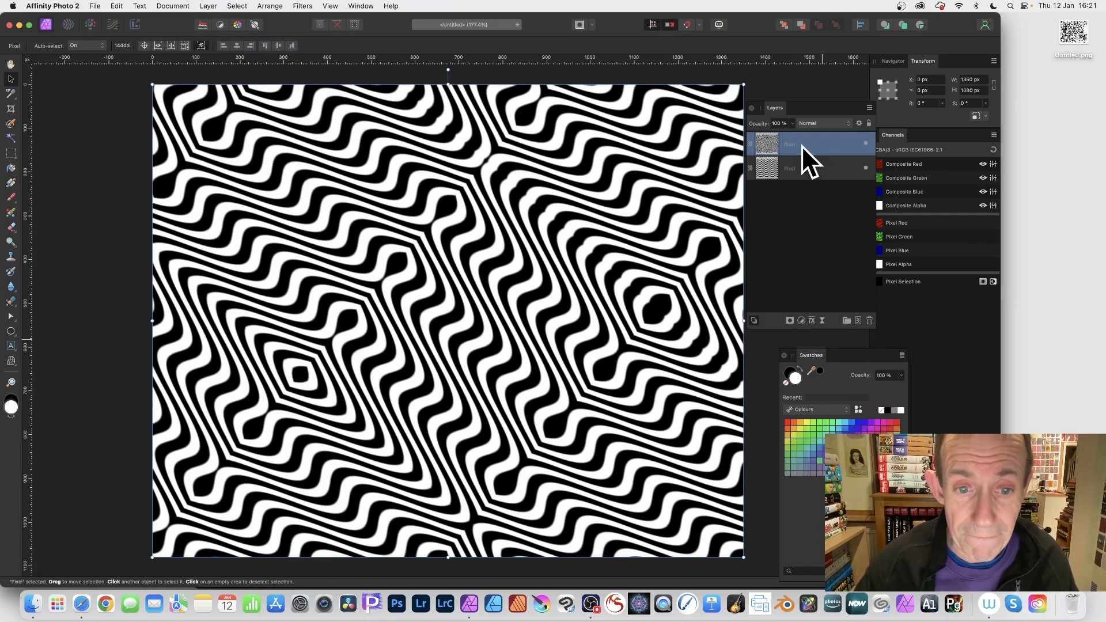
click(209, 7)
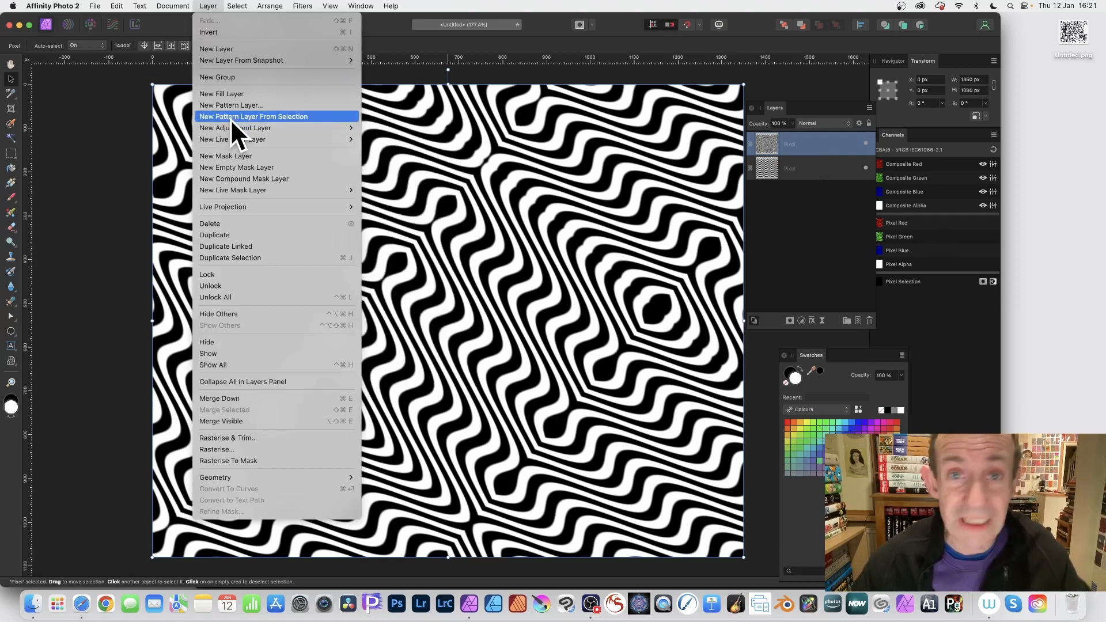
click(253, 117)
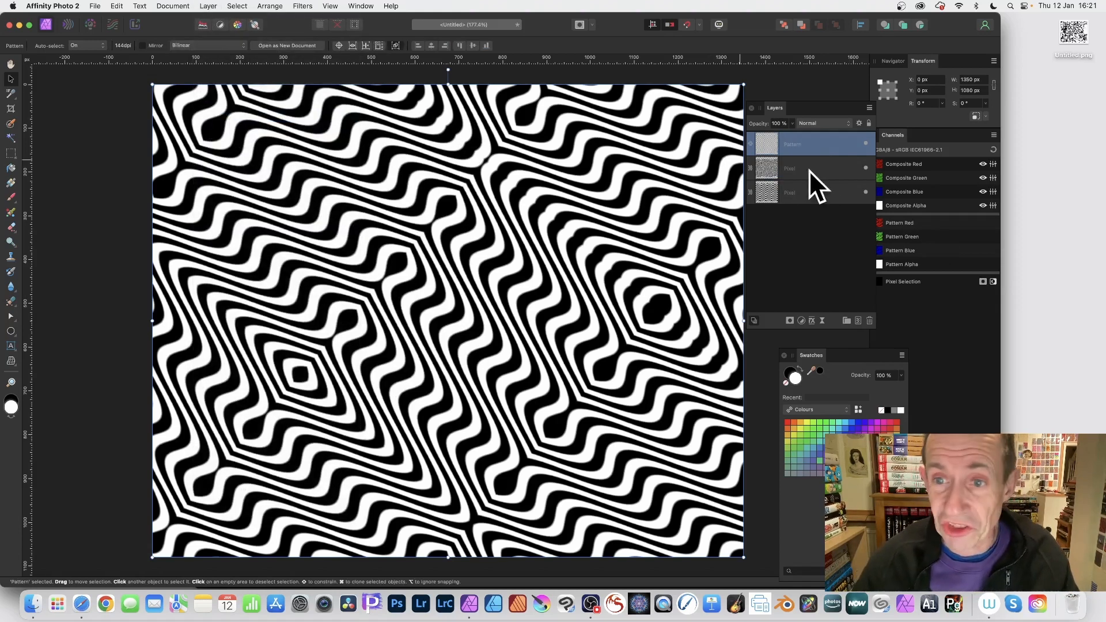
- Resize the pattern tile to about 964 × 771 px and turn on Mirror
drag(152, 84, 322, 219)
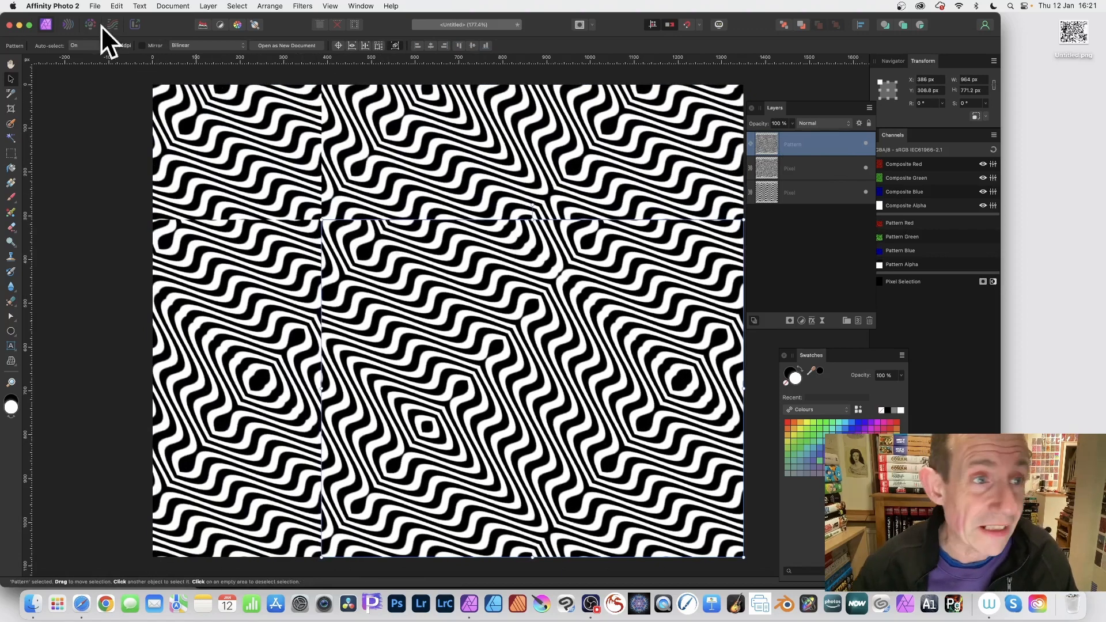
click(141, 45)
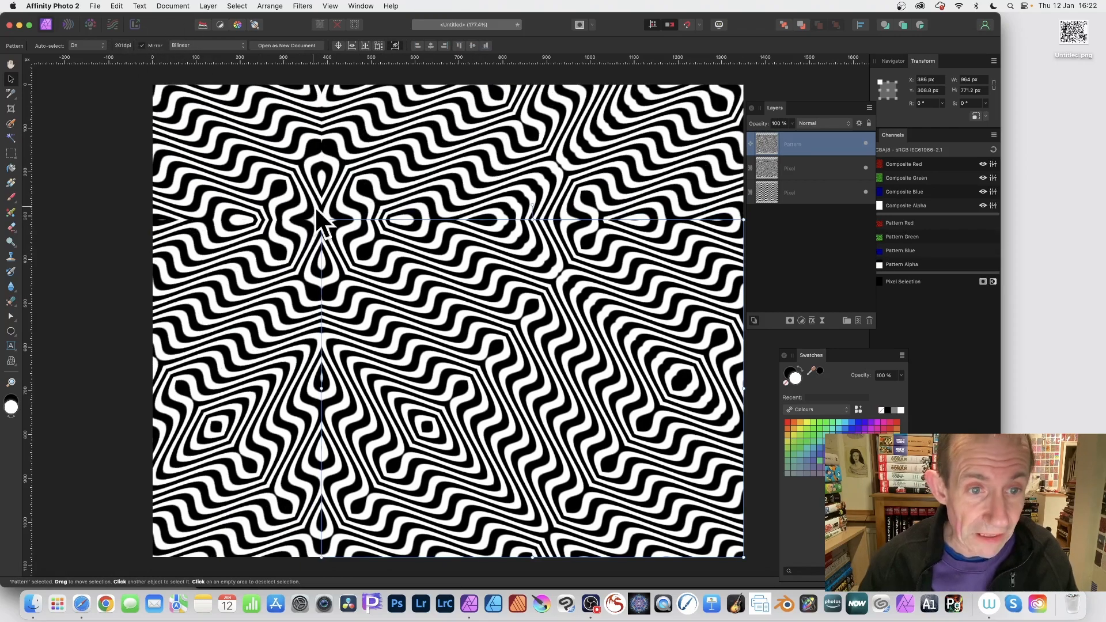
- Reposition the pattern tile and scale it to about 614 × 491 px
drag(320, 218, 398, 281)
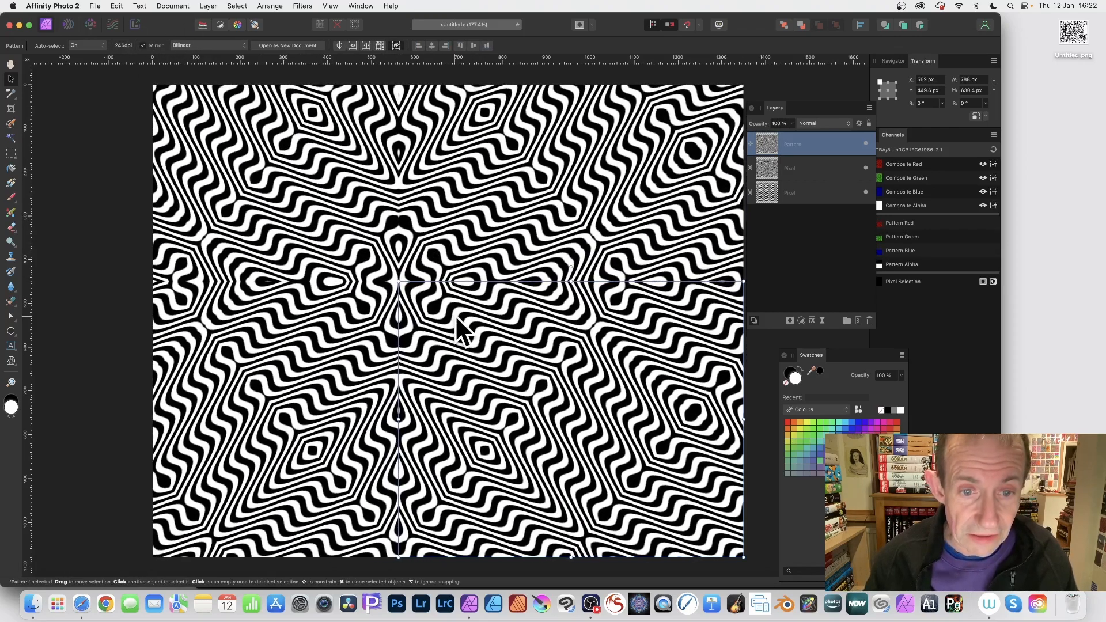
drag(454, 316, 370, 241)
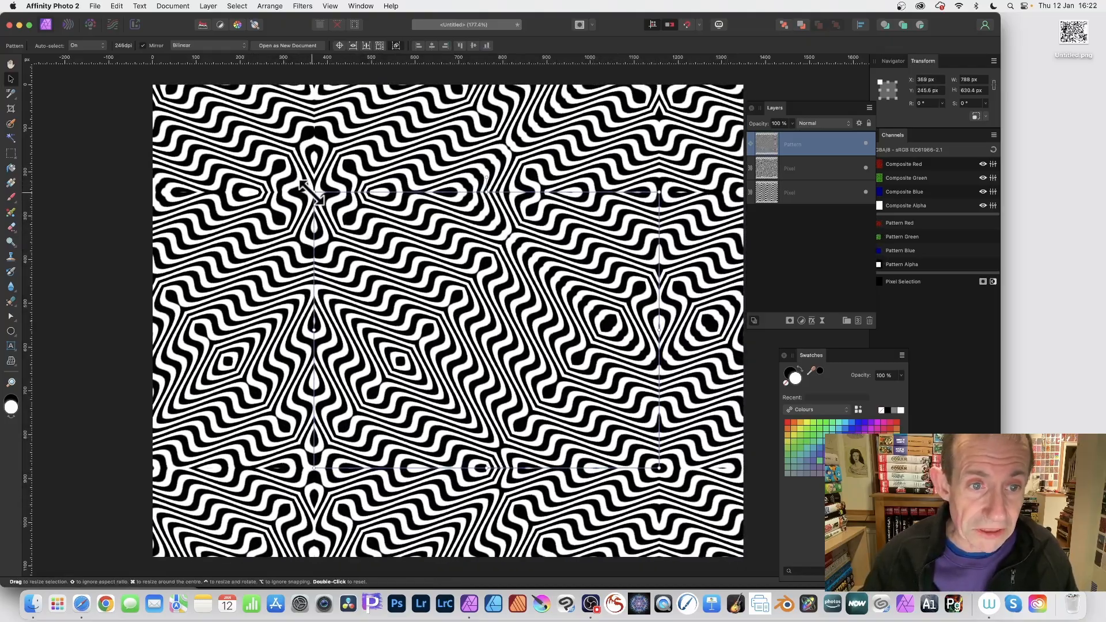
drag(314, 192, 388, 249)
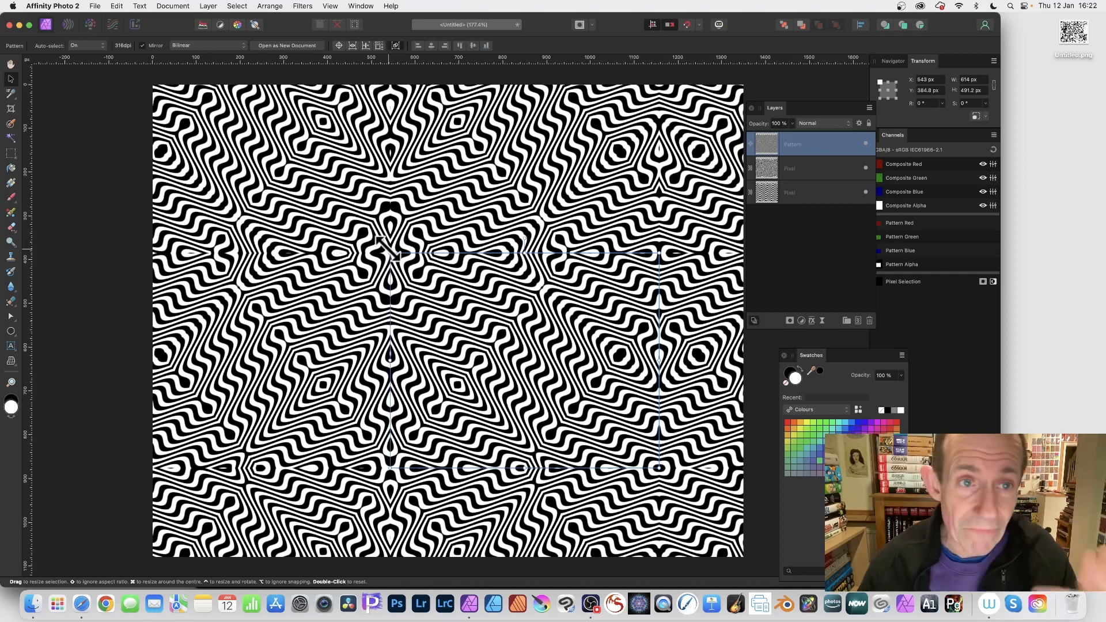
- Rasterise the new pattern layer
click(210, 6)
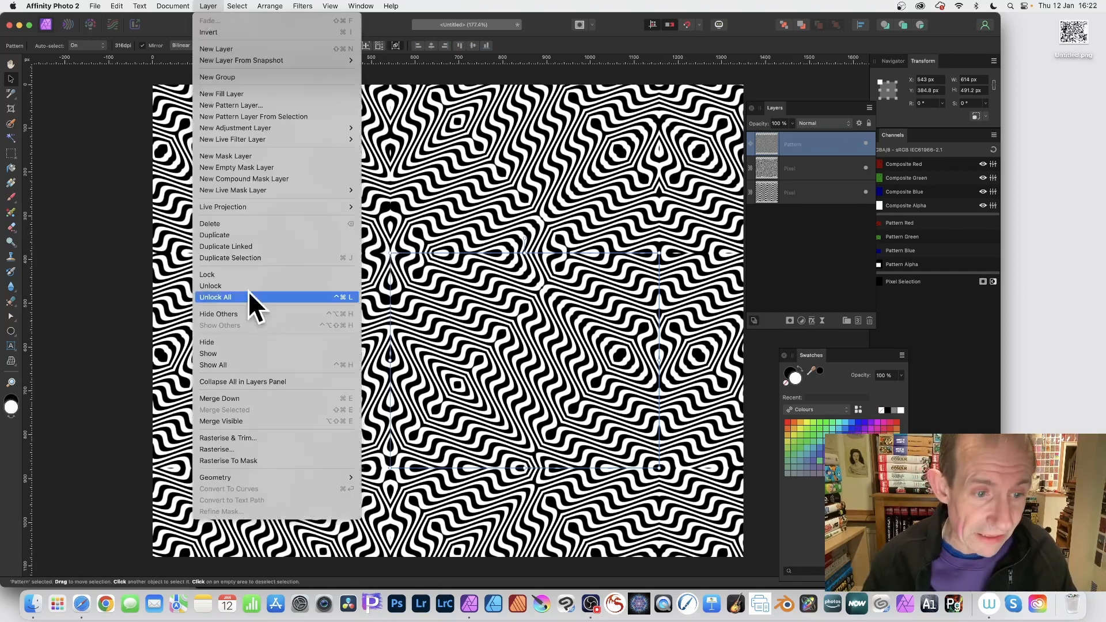
click(233, 448)
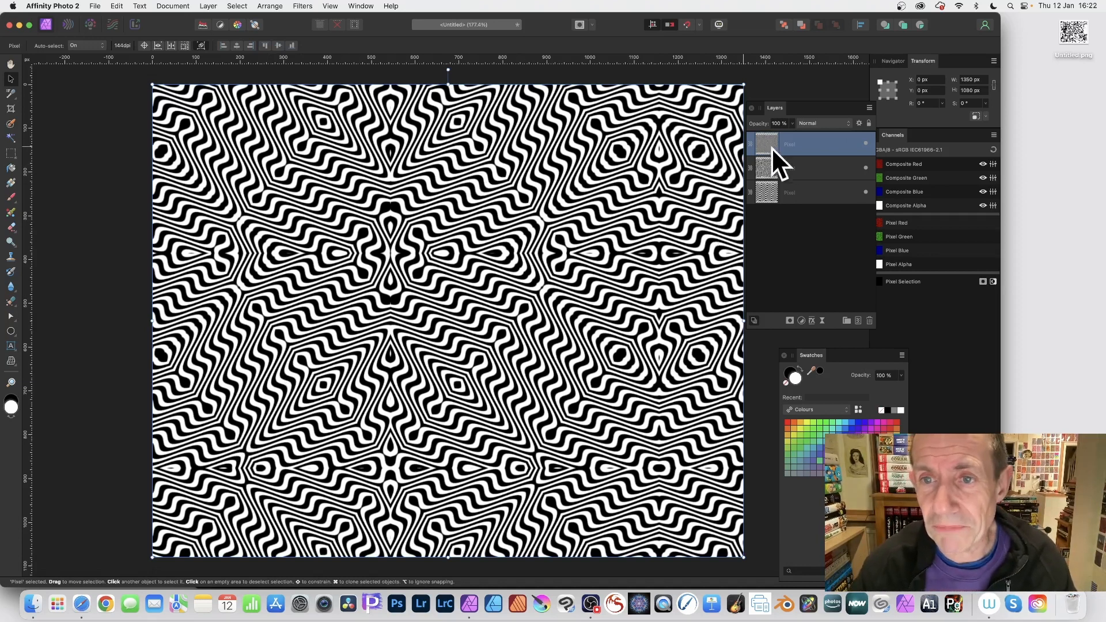
- Open the Mirror distortion filter and set the number of mirrors to 5
click(303, 3)
mouse_move(310, 58)
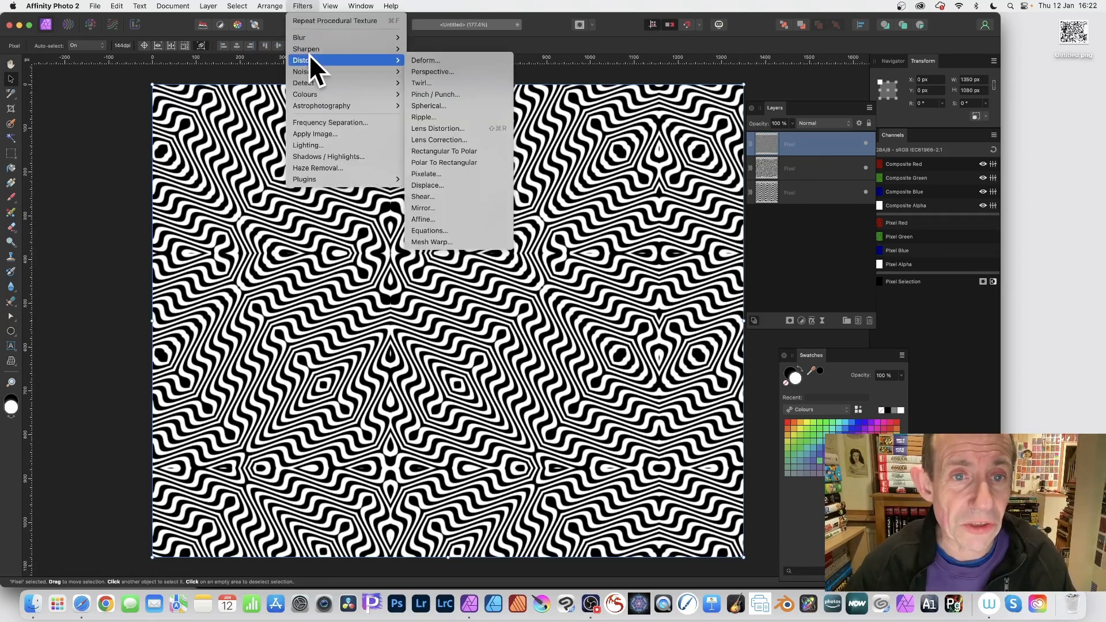
click(461, 207)
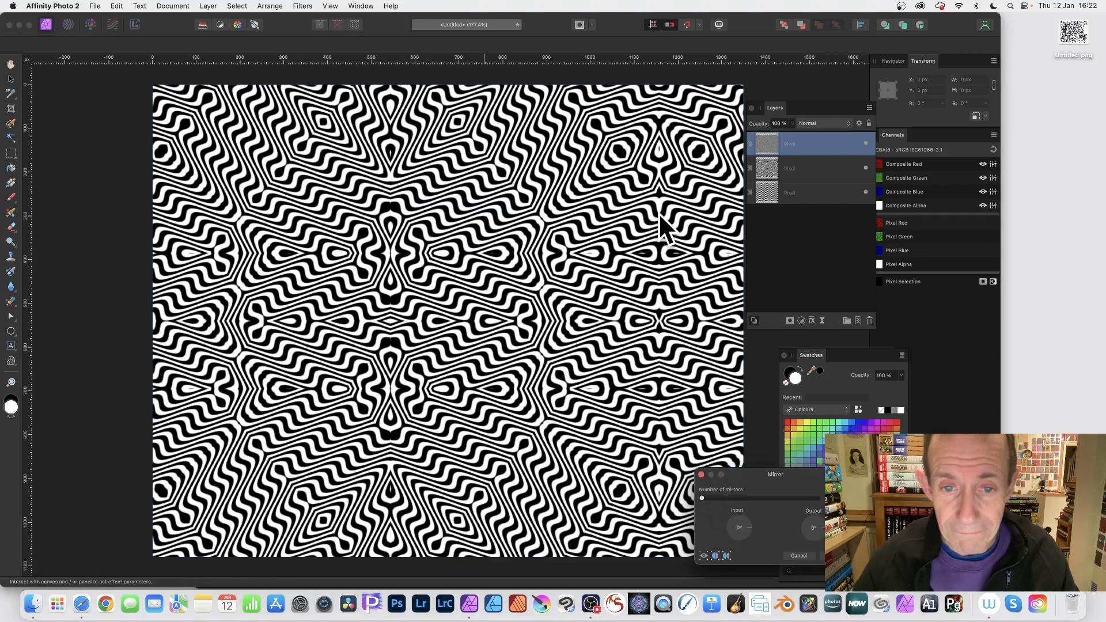
drag(787, 483, 676, 380)
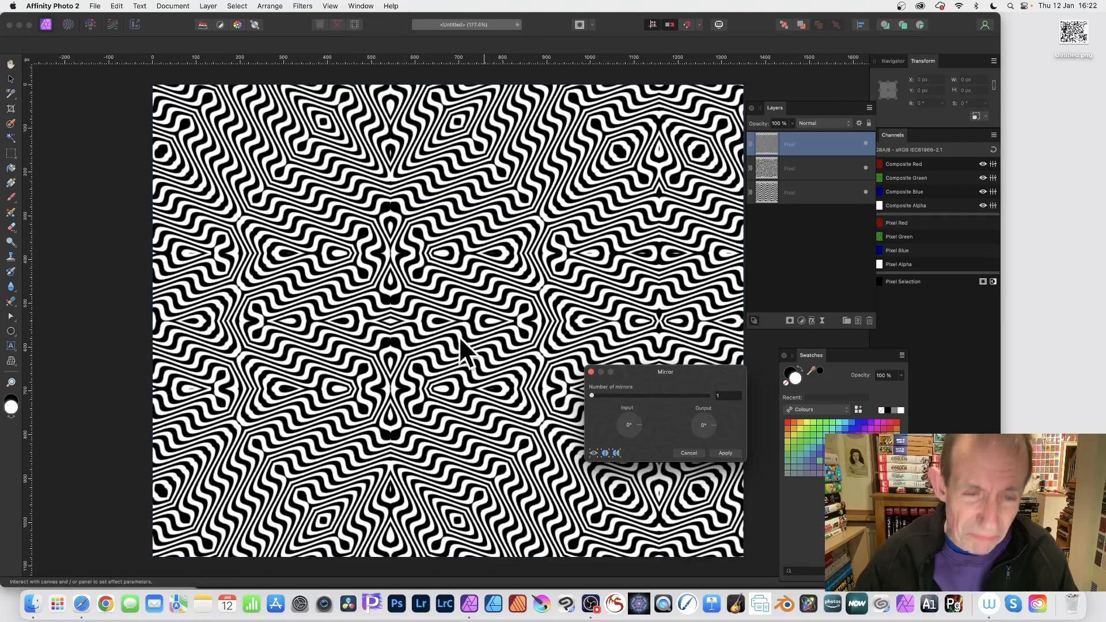
drag(400, 322, 444, 273)
drag(679, 390, 544, 187)
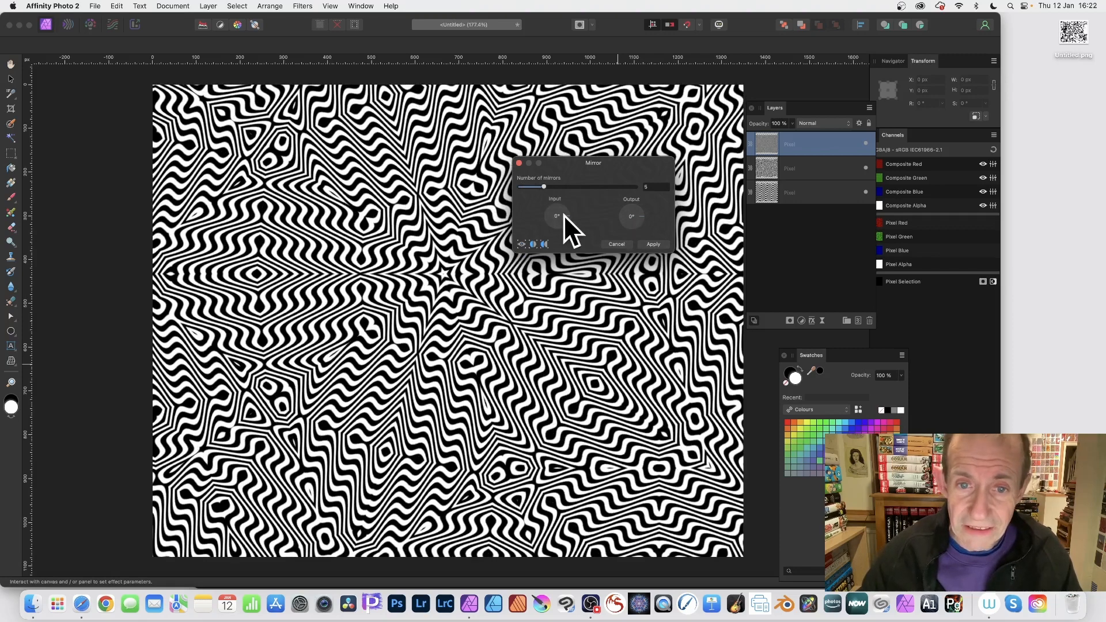
- Set the mirror input angle to 164° and move the mirror centre towards the canvas's upper left
drag(569, 217, 540, 210)
drag(447, 261, 391, 252)
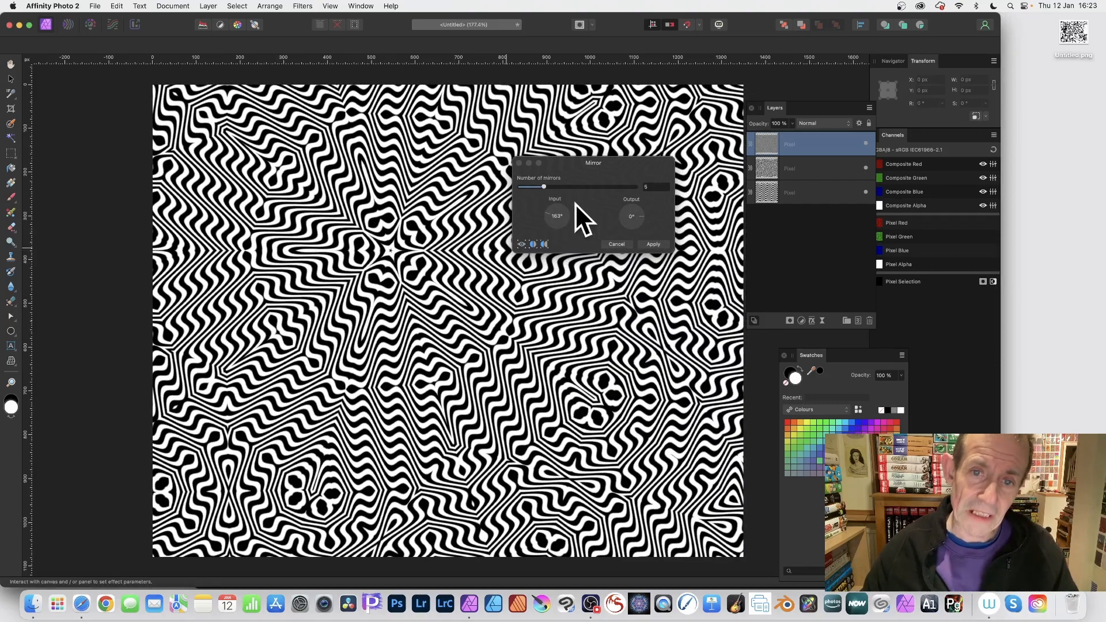
drag(545, 214, 519, 196)
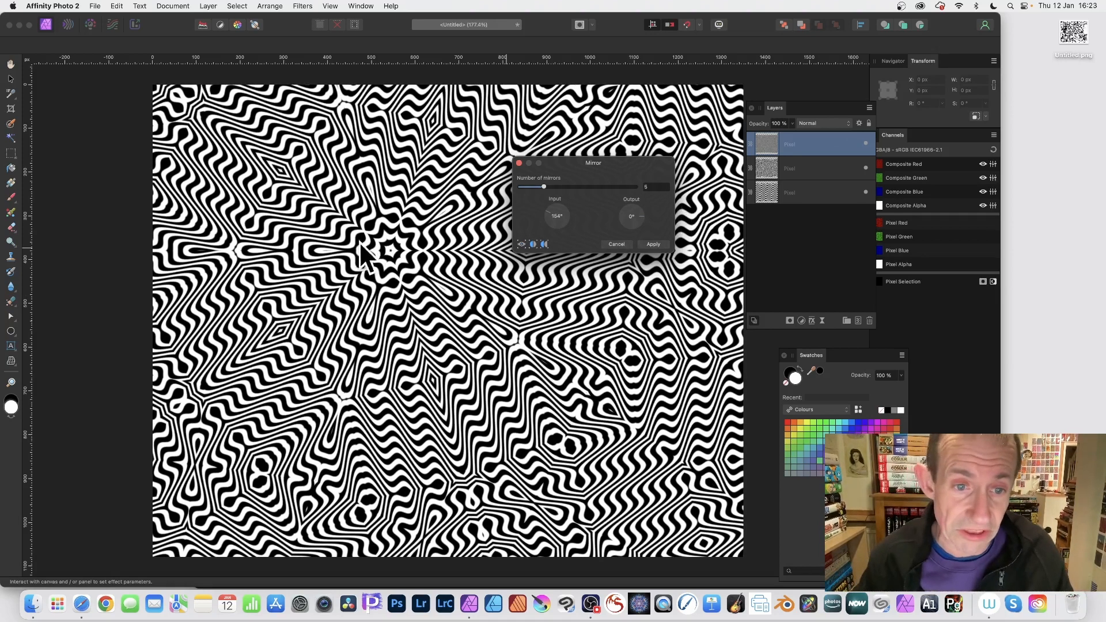
drag(384, 231, 386, 239)
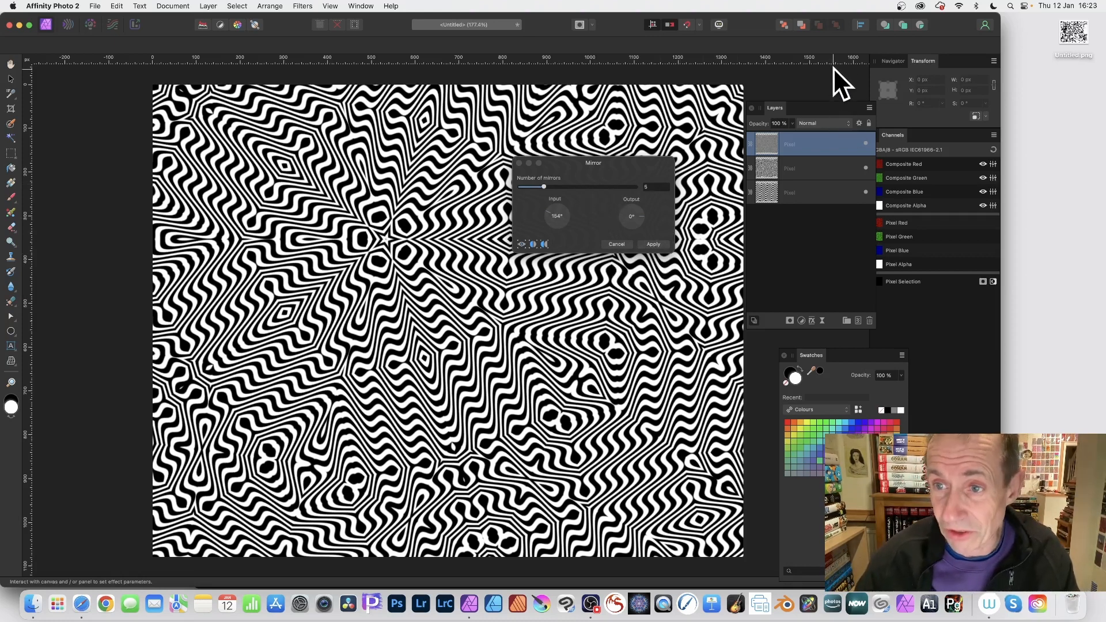
click(361, 6)
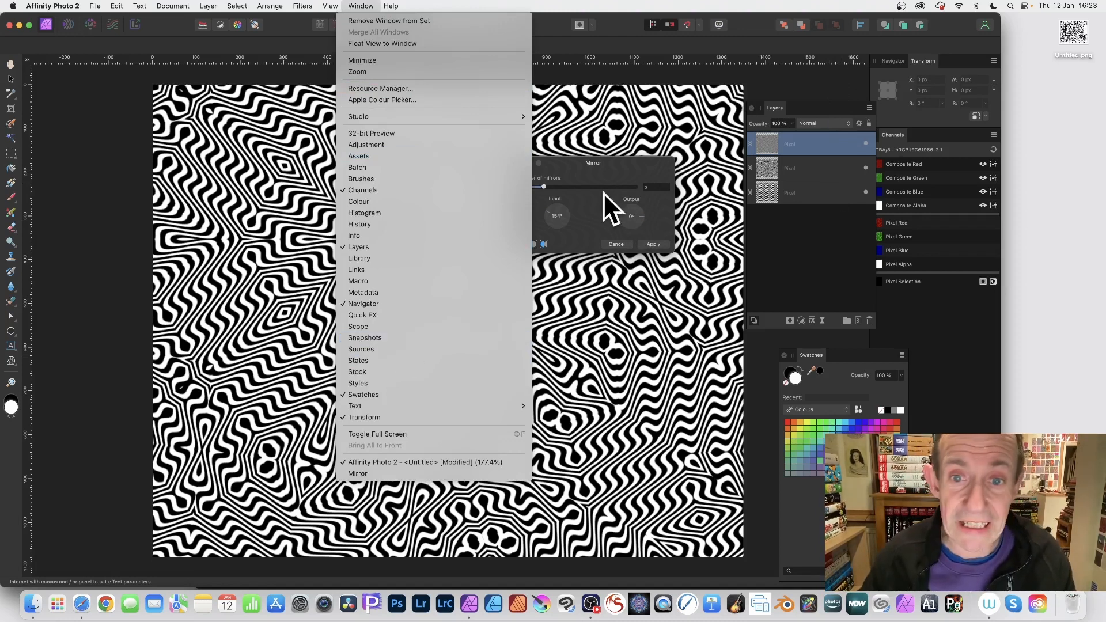
click(580, 166)
click(95, 5)
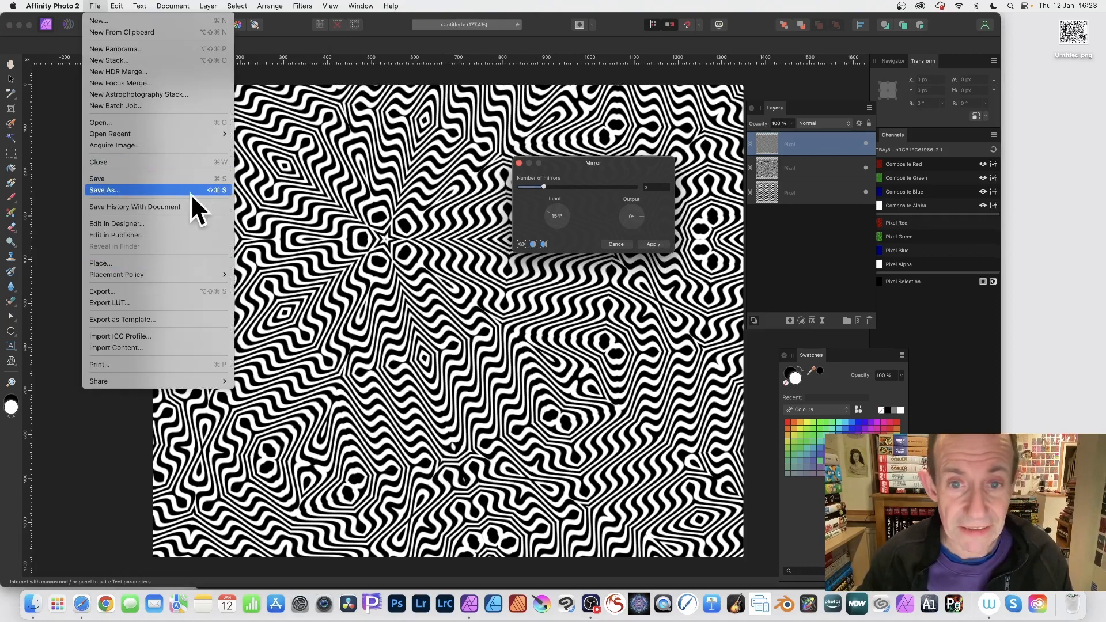
click(152, 189)
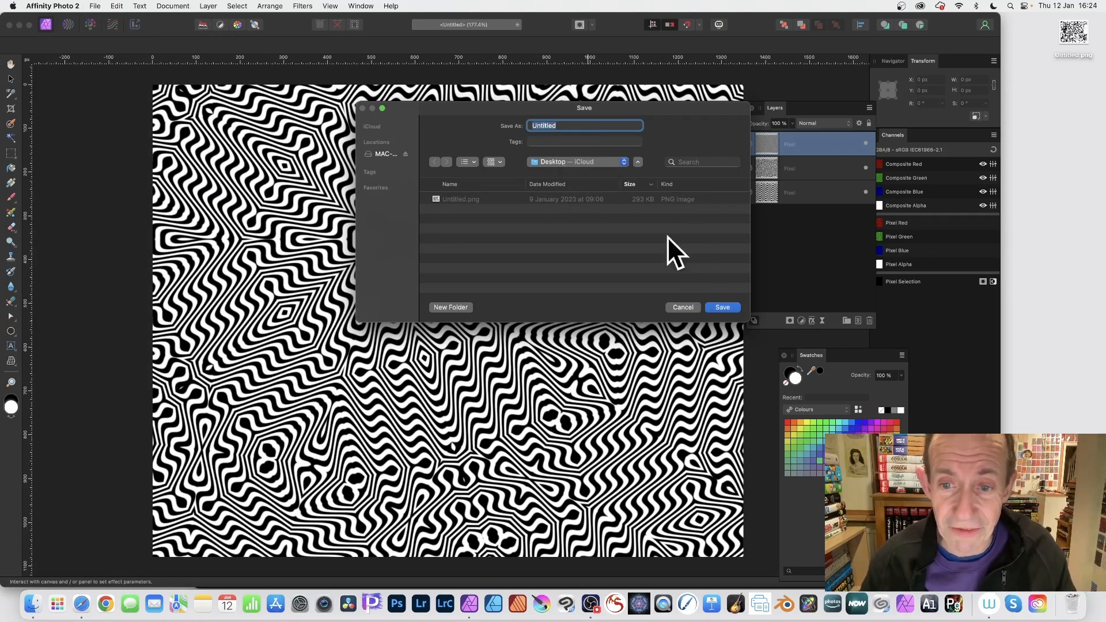
click(693, 304)
- Export the image as a 1350 × 1080 px PNG named Untitled to the Desktop
click(95, 6)
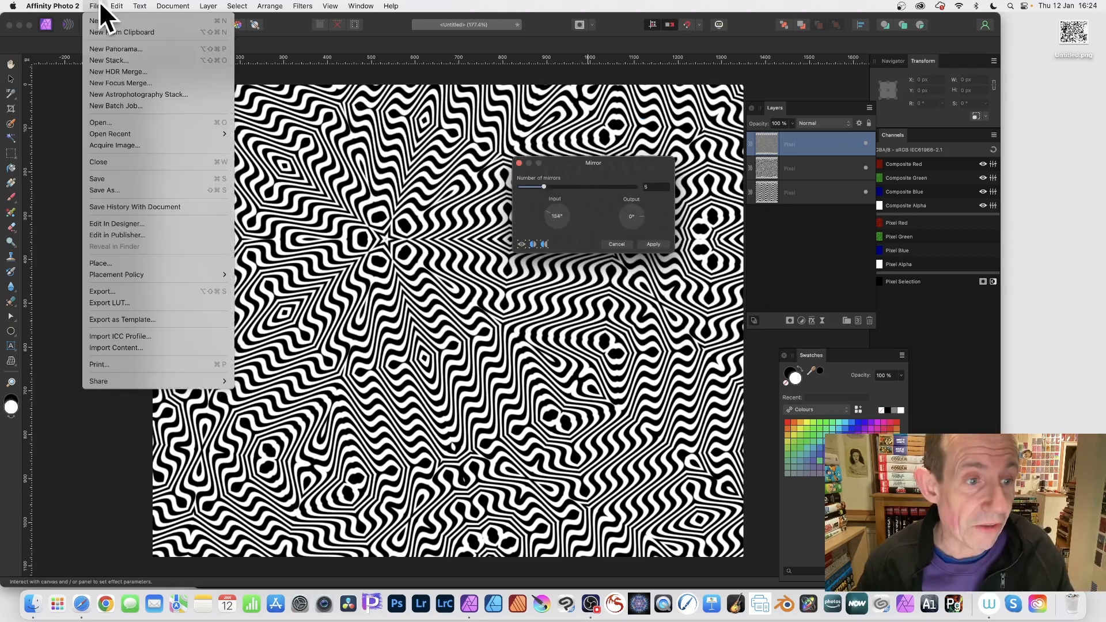
click(113, 291)
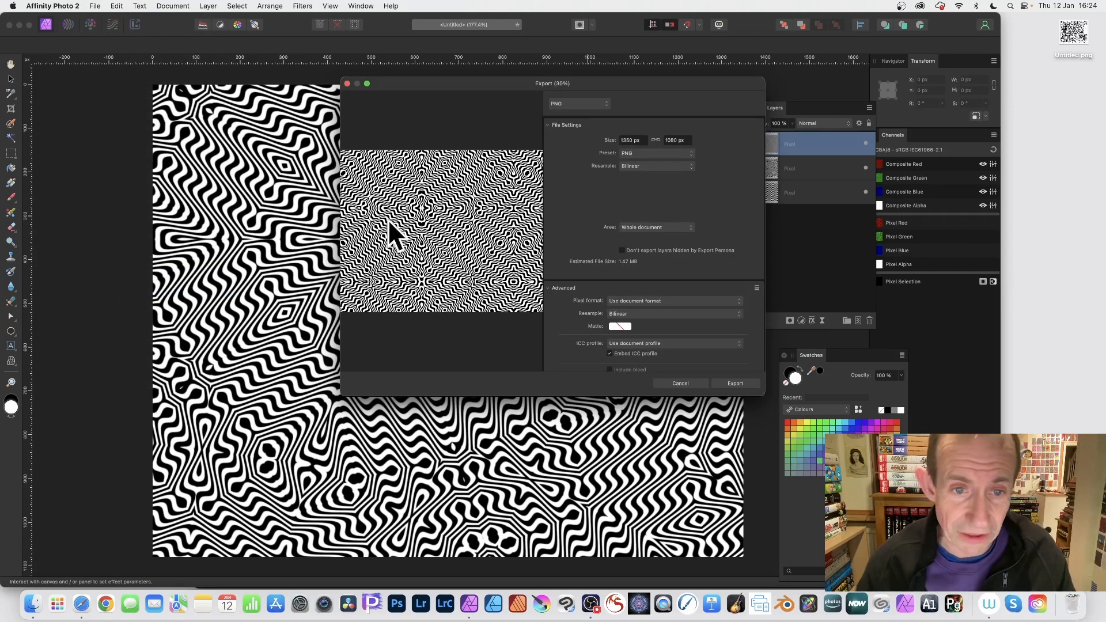
drag(552, 81, 736, 228)
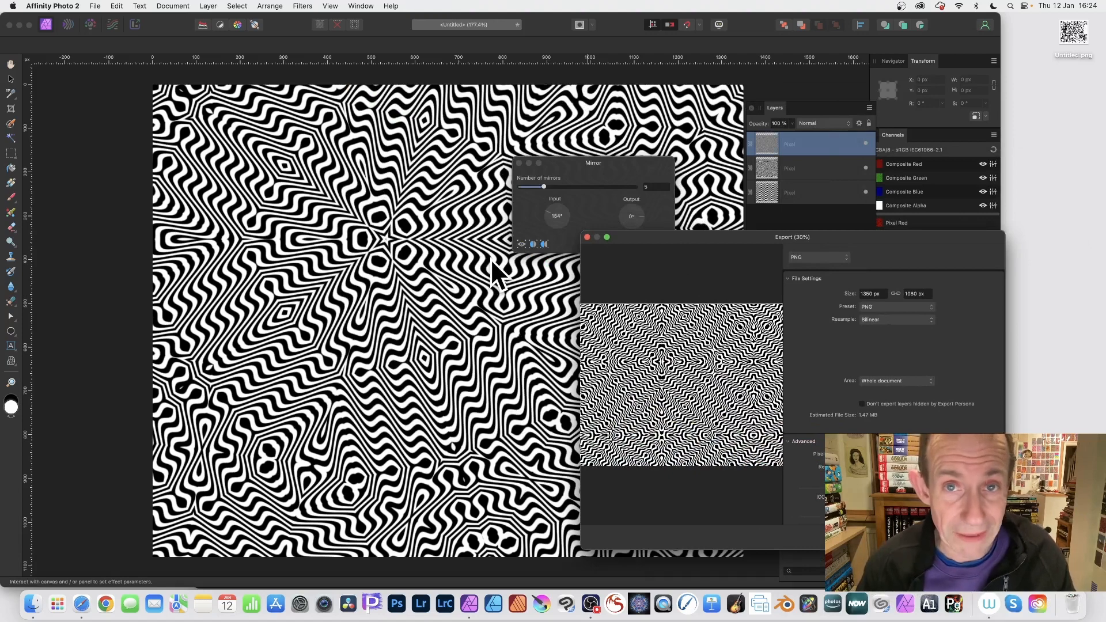
drag(776, 236, 457, 97)
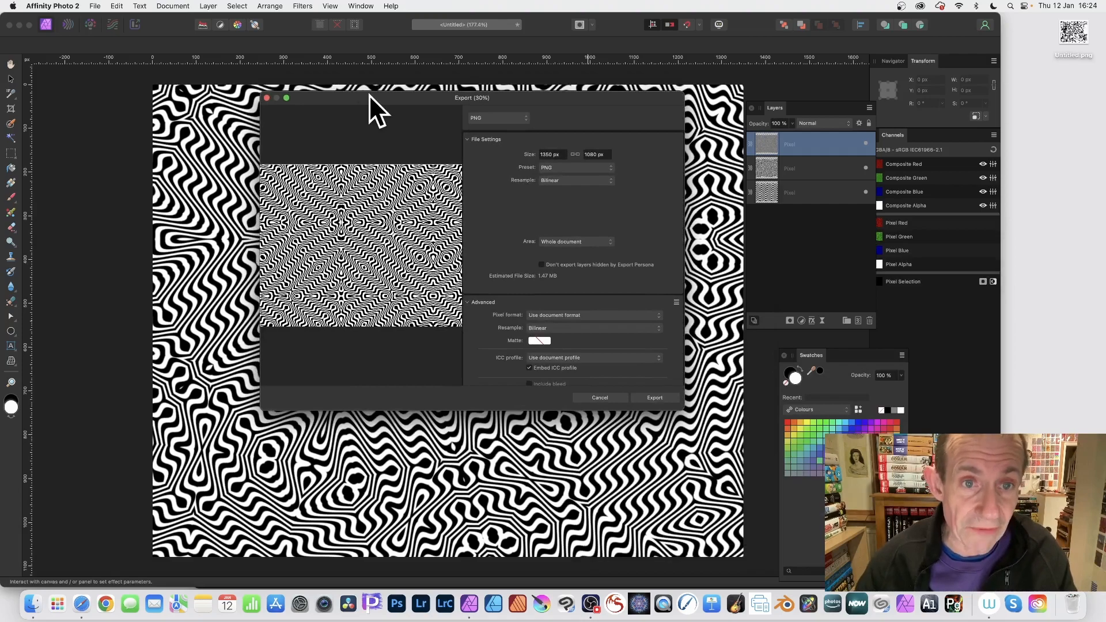
drag(369, 95, 336, 69)
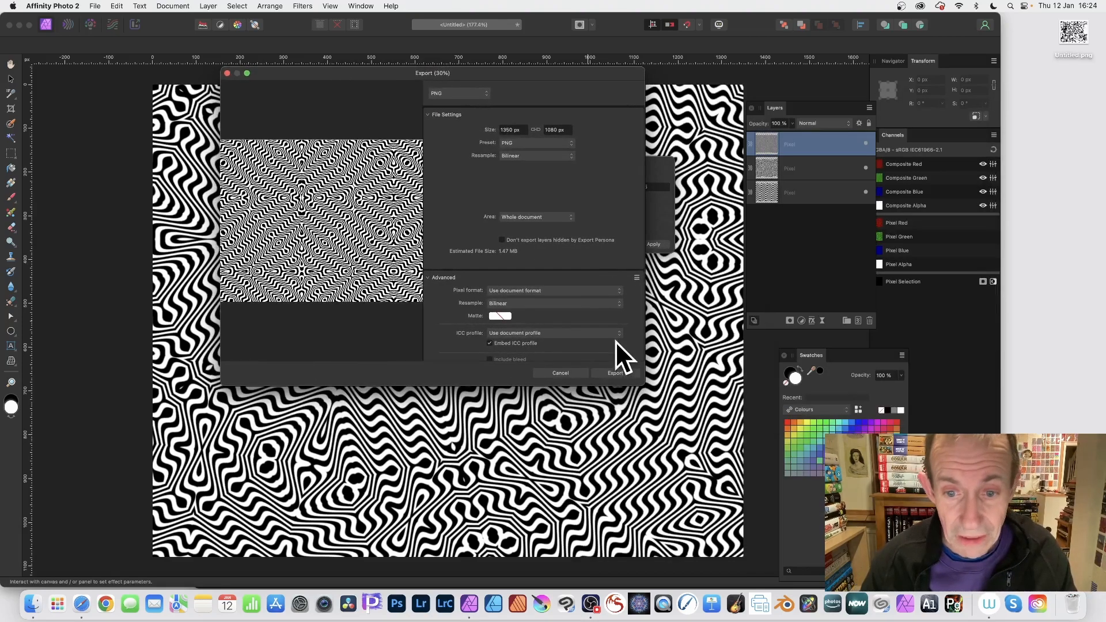
click(614, 373)
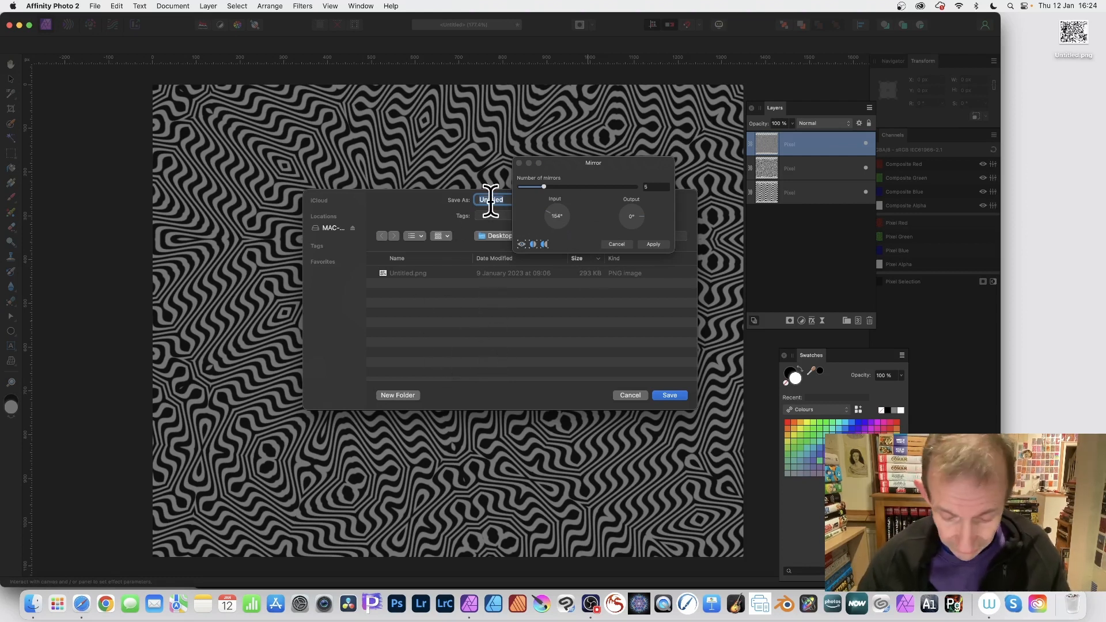
click(668, 395)
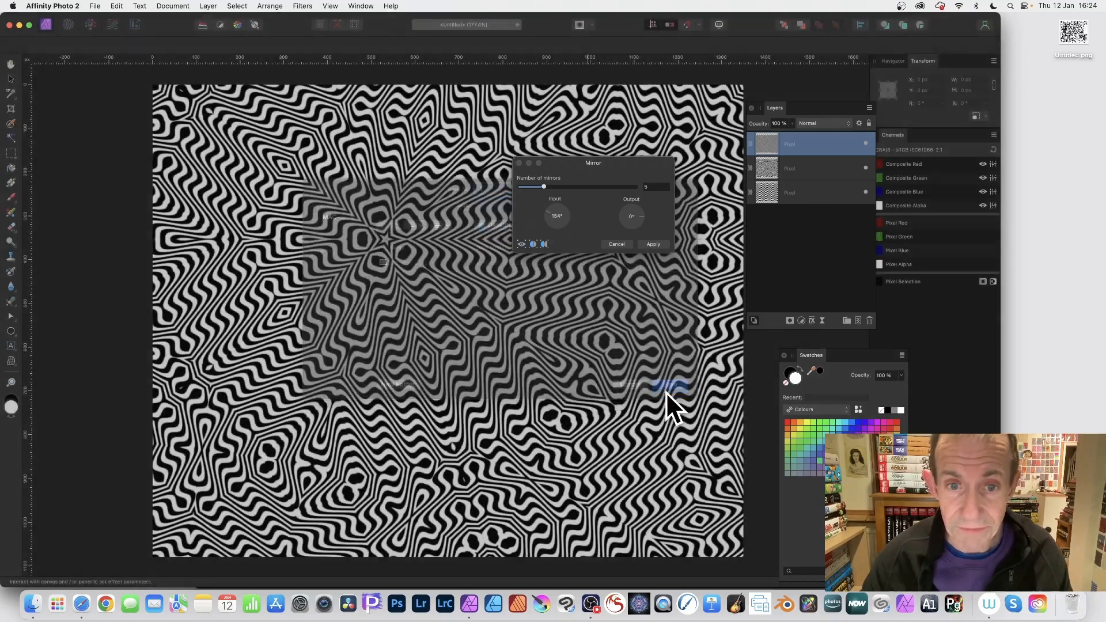
- Set the Mirror filter to 10 mirrors with a 45° input angle and move its centre right of the canvas middle
drag(547, 212, 580, 185)
click(406, 248)
drag(406, 248, 529, 338)
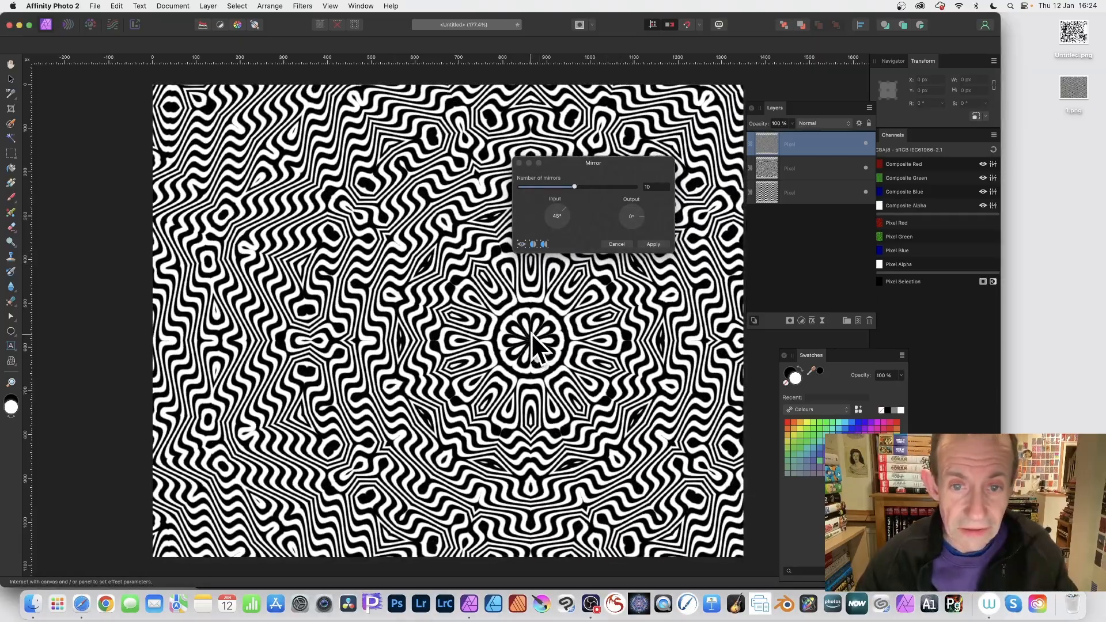
click(95, 5)
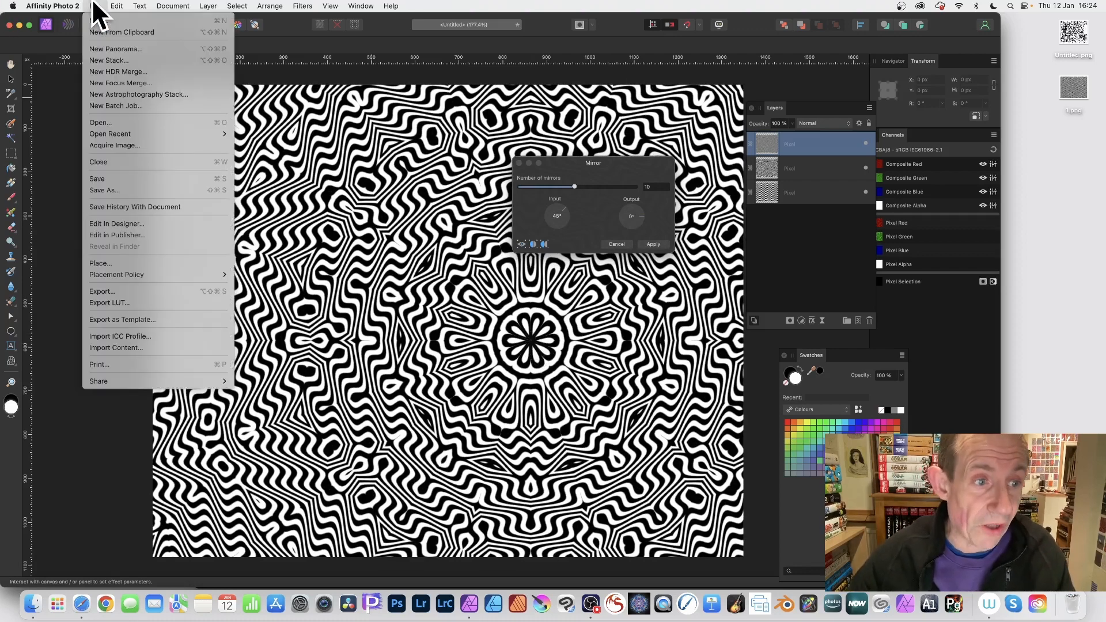
click(121, 290)
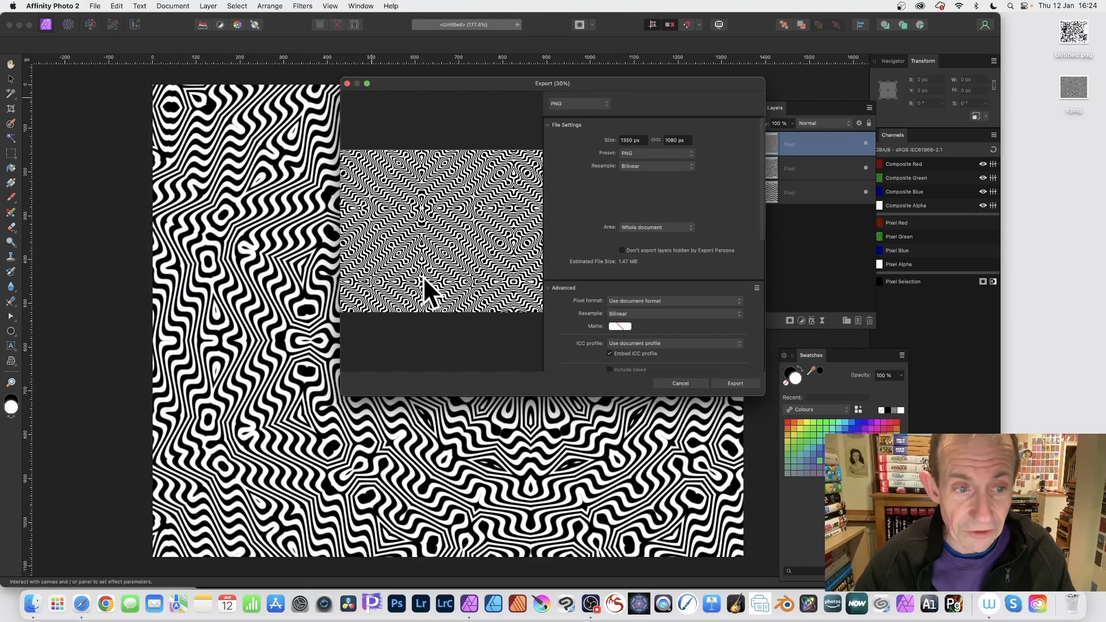
drag(434, 84, 671, 99)
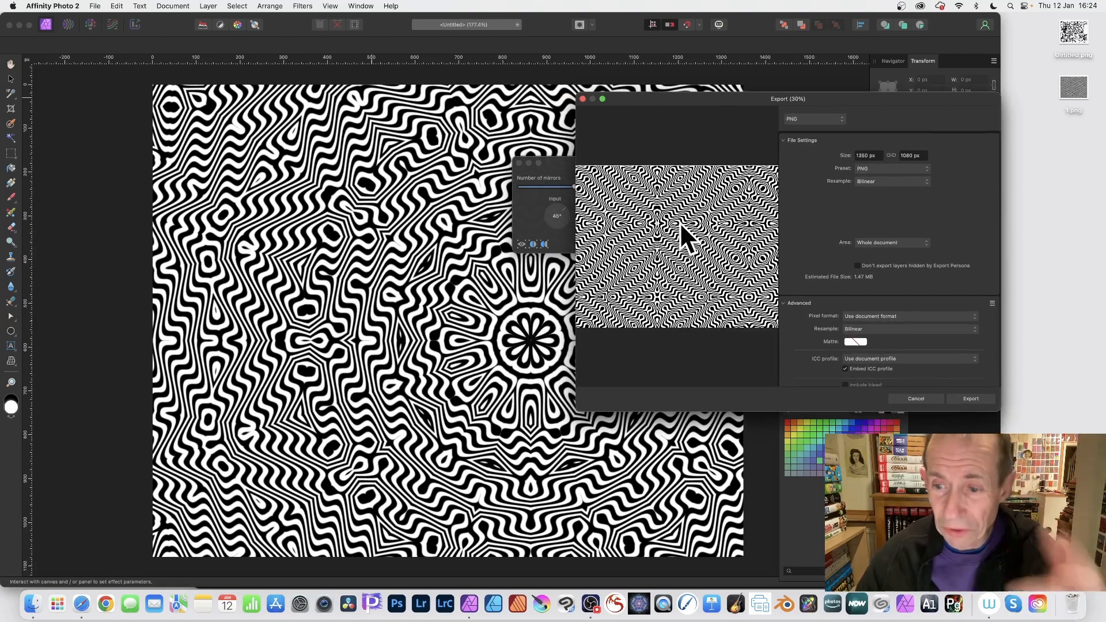
click(922, 395)
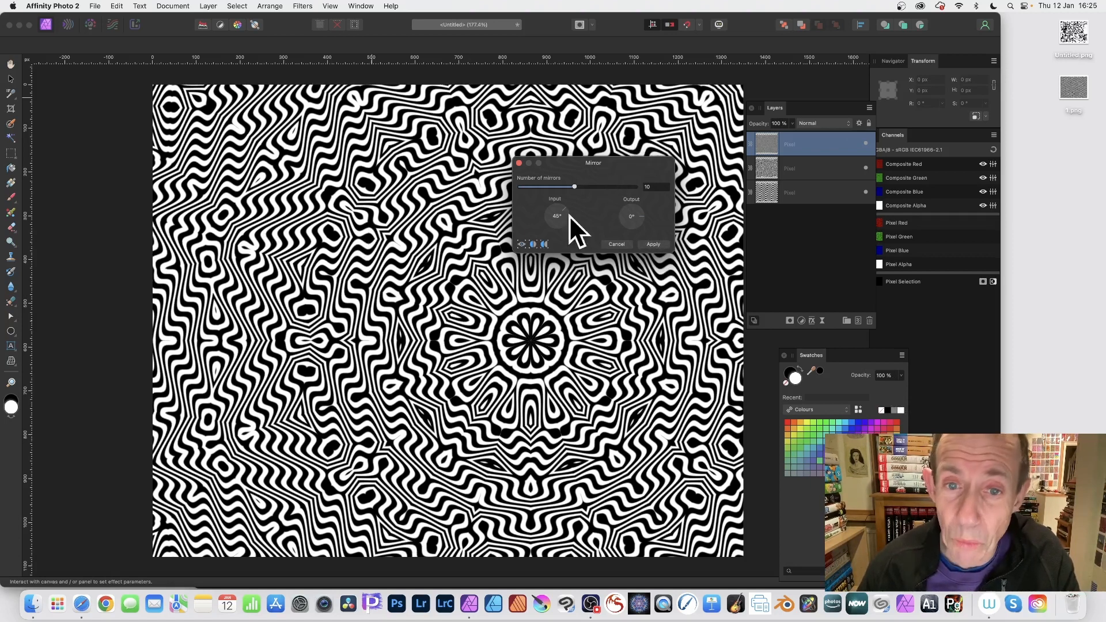
- Apply the Mirror filter and export the image as a PNG named 2 to the Desktop
click(650, 244)
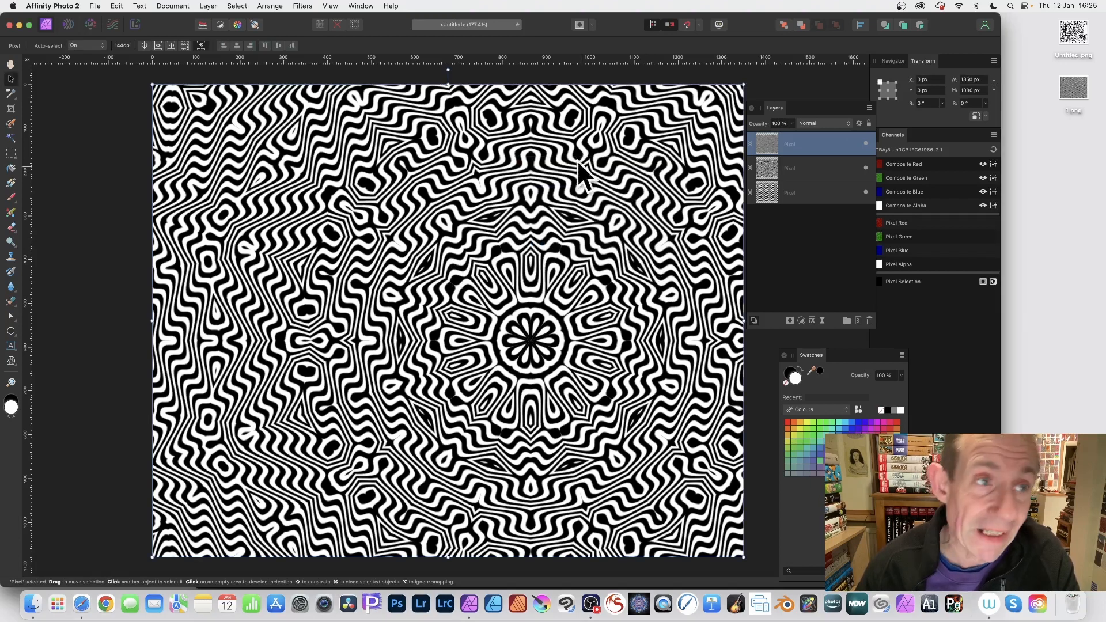
click(95, 6)
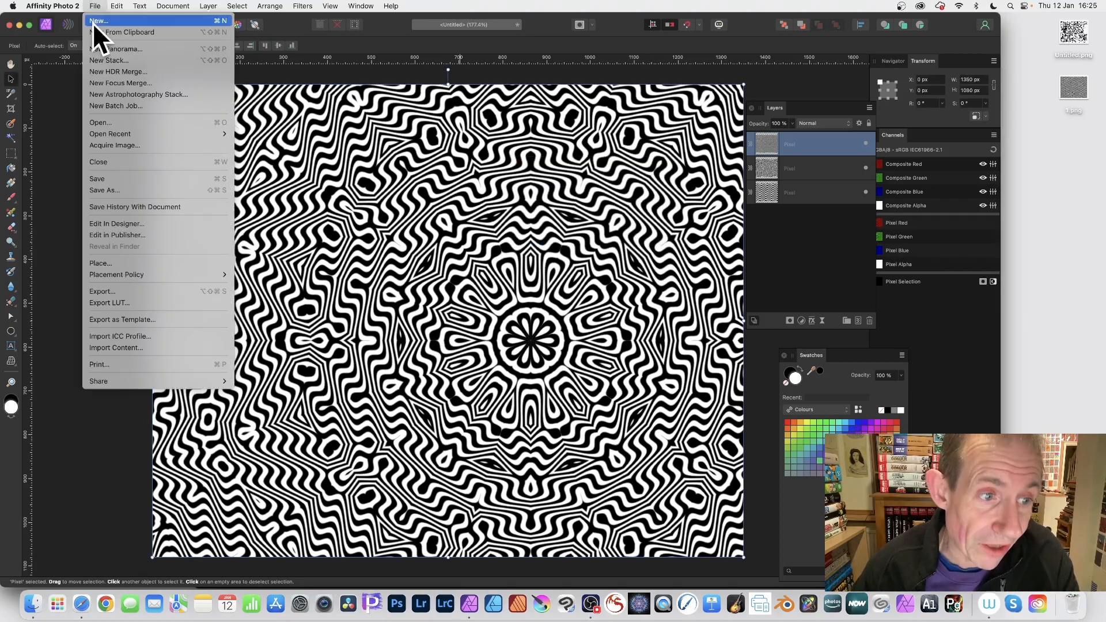
click(128, 287)
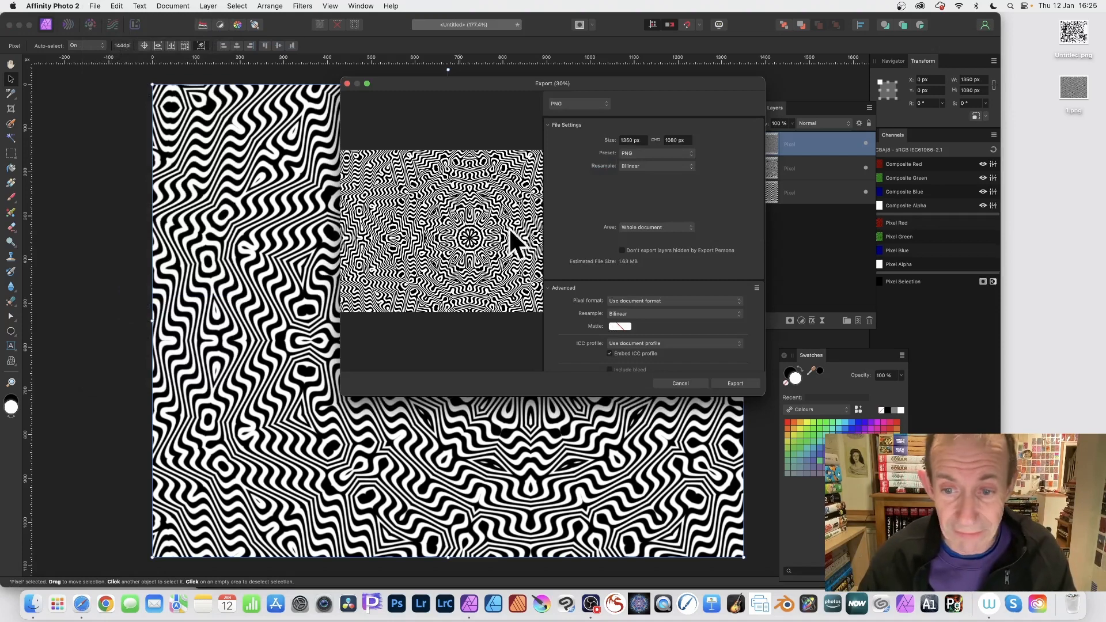
click(730, 383)
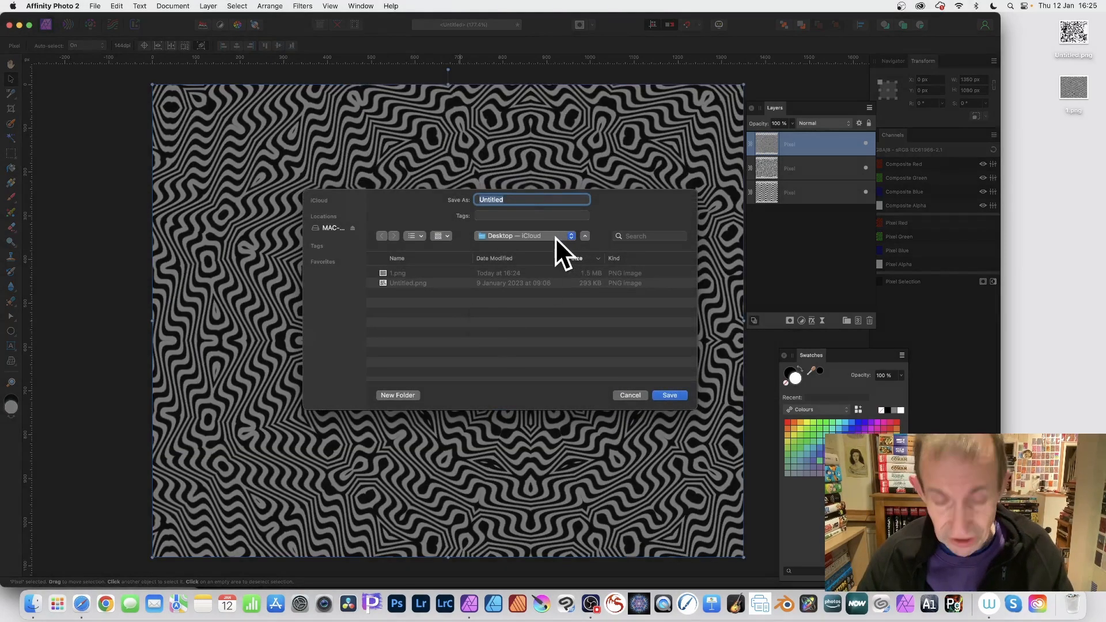
text(2)
click(669, 395)
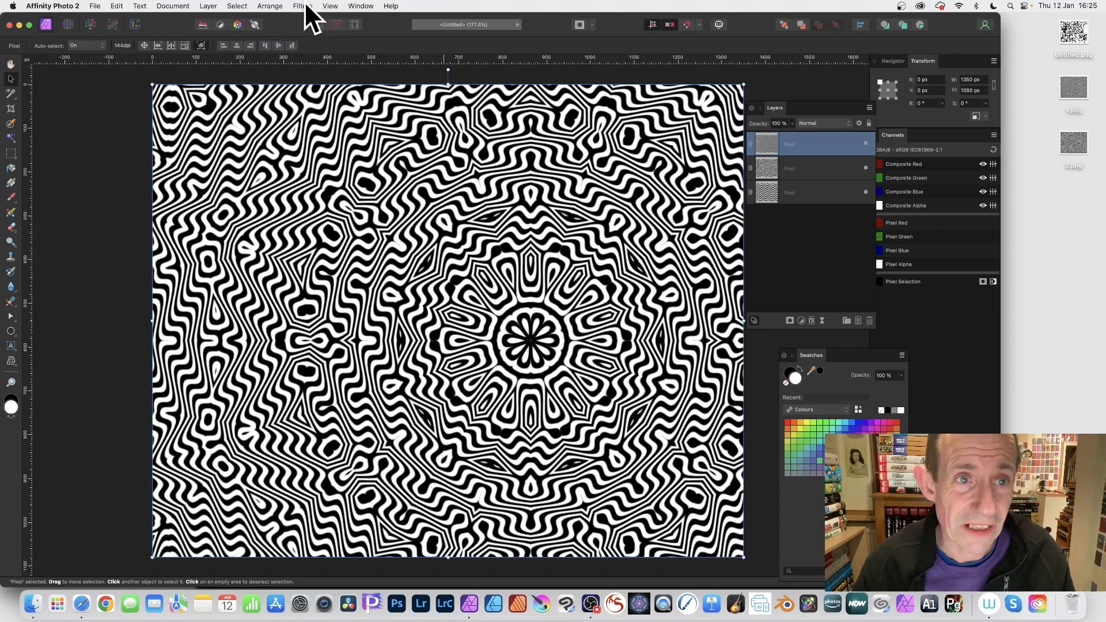
click(206, 6)
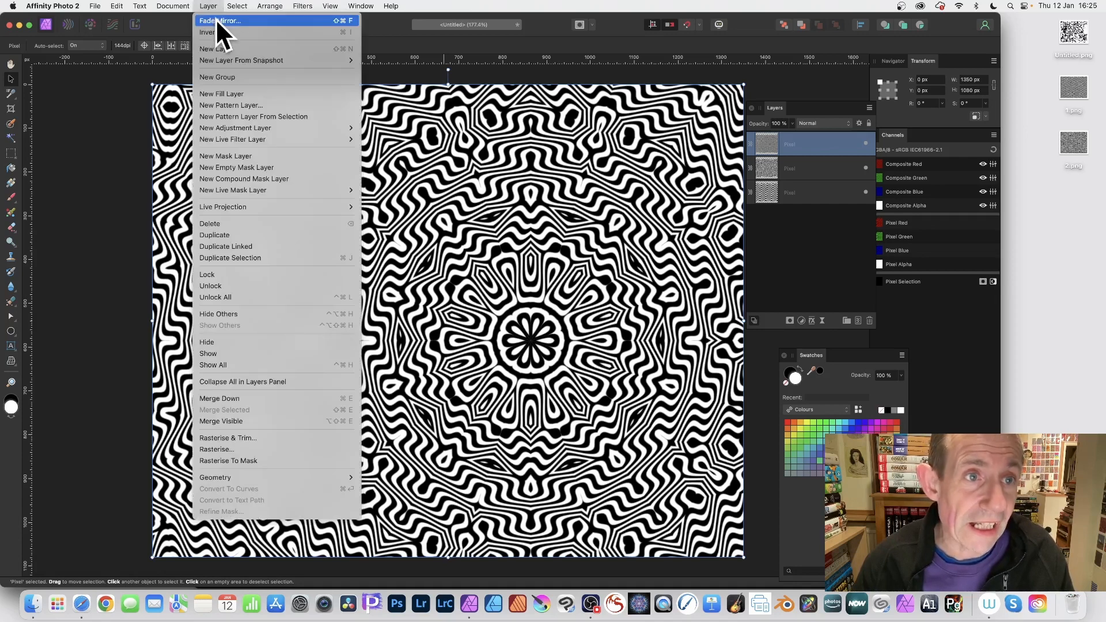
click(215, 21)
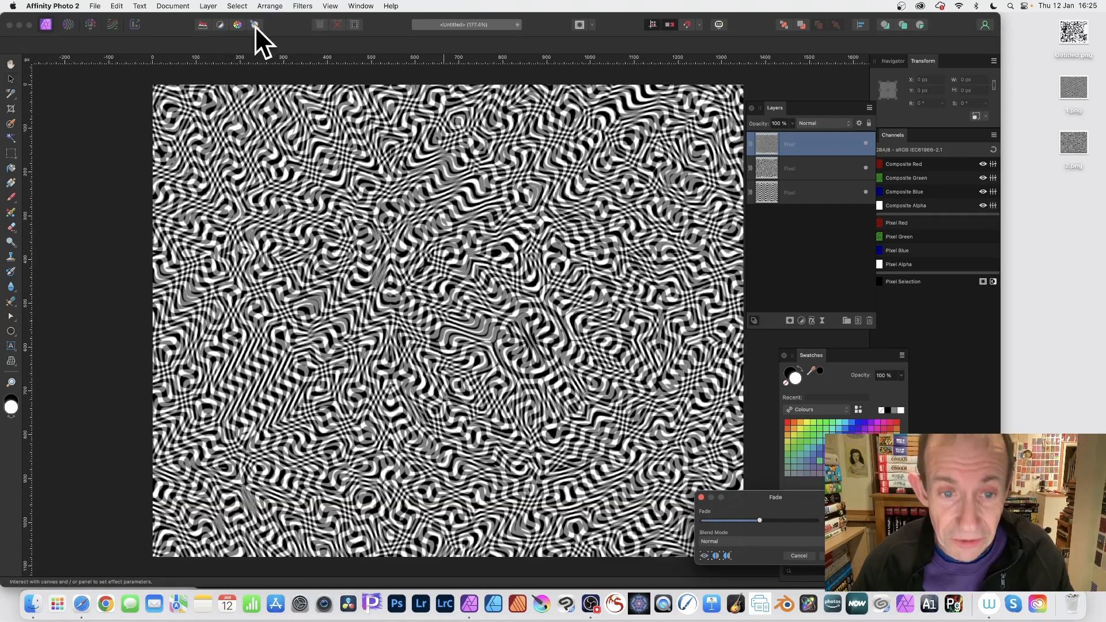
mouse_move(786, 511)
mouse_down()
mouse_move(576, 265)
mouse_move(514, 273)
mouse_move(589, 277)
mouse_move(547, 275)
mouse_up()
click(515, 296)
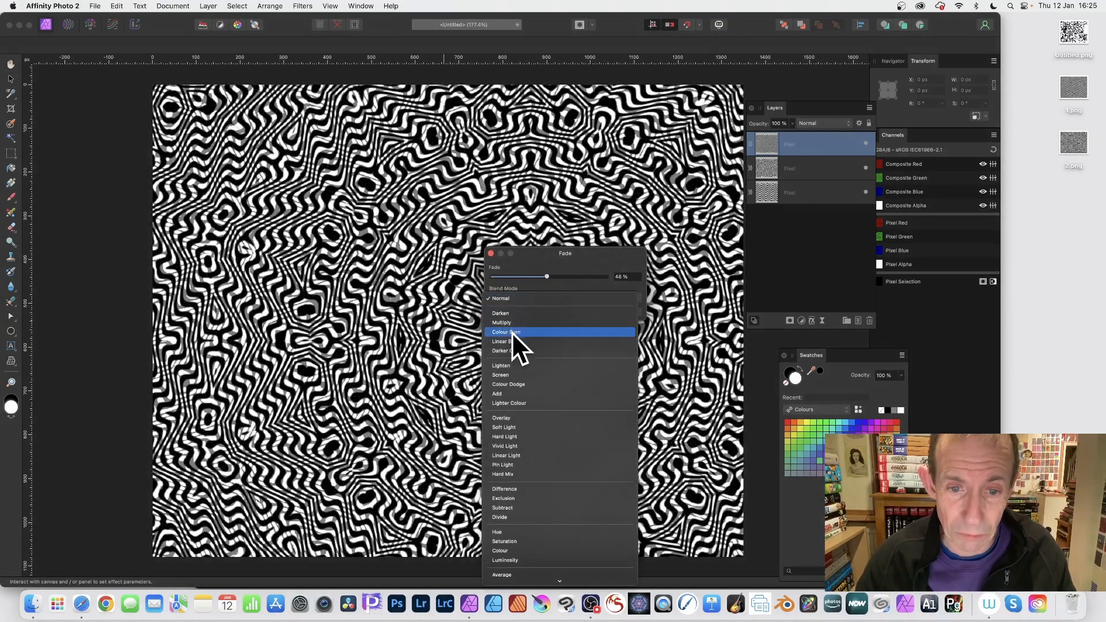
click(513, 341)
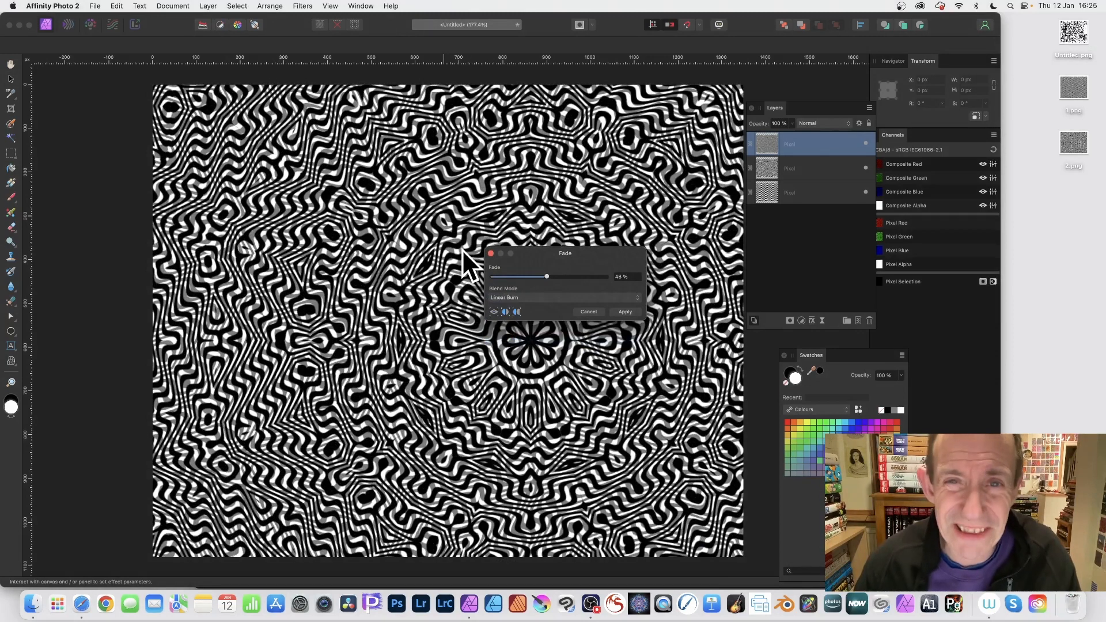
click(588, 310)
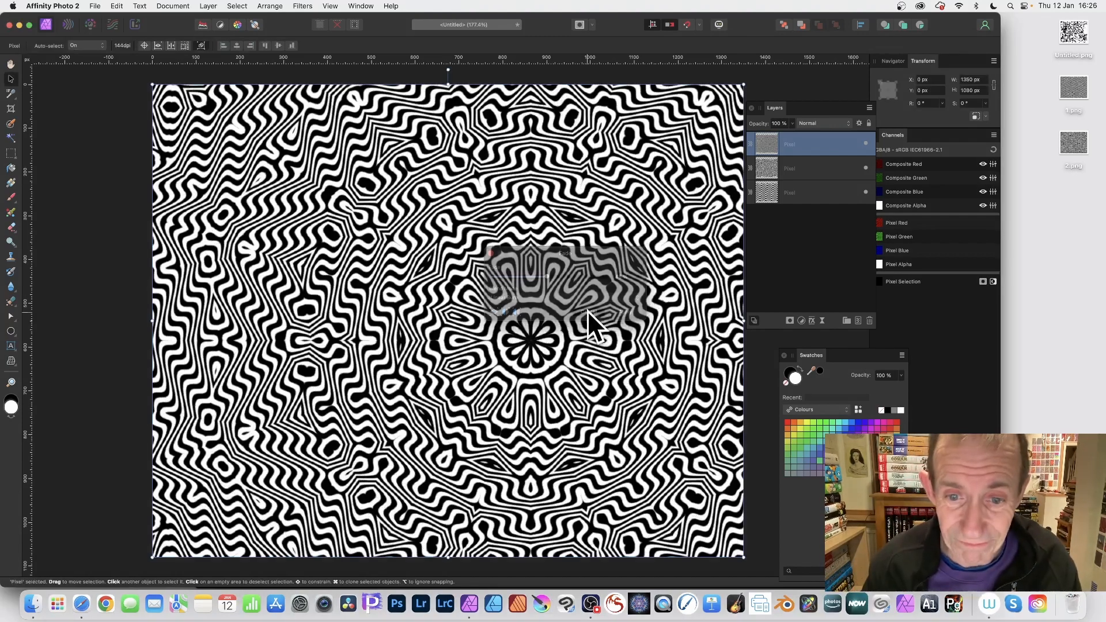
- Apply a Mirror filter with 17 mirrors, adjusting its input angle and moving its centre above the canvas middle
click(307, 5)
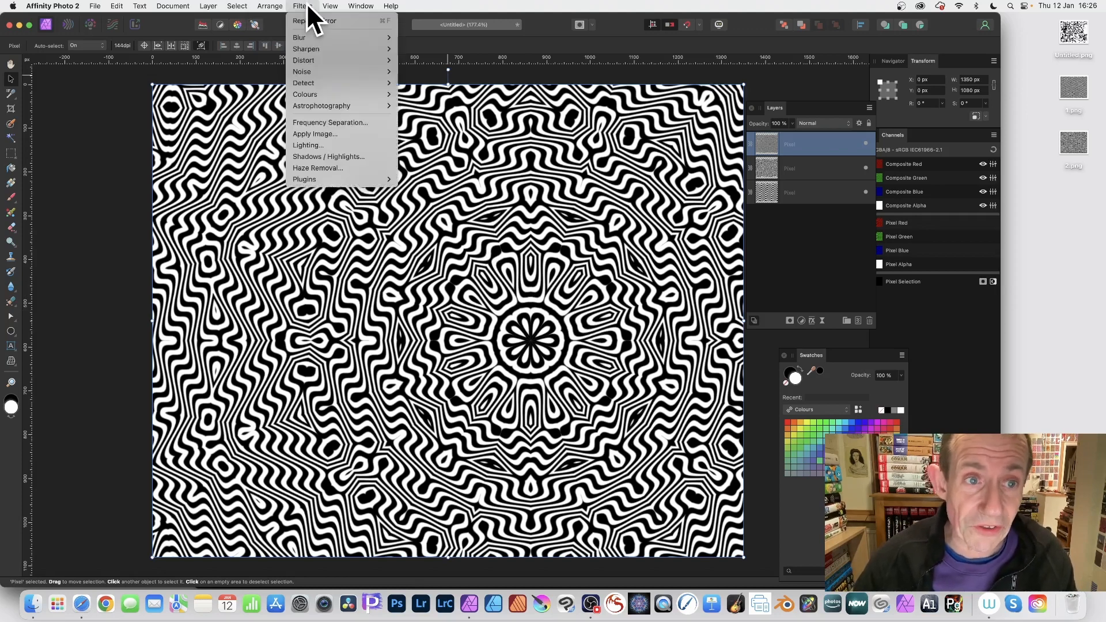
mouse_move(310, 58)
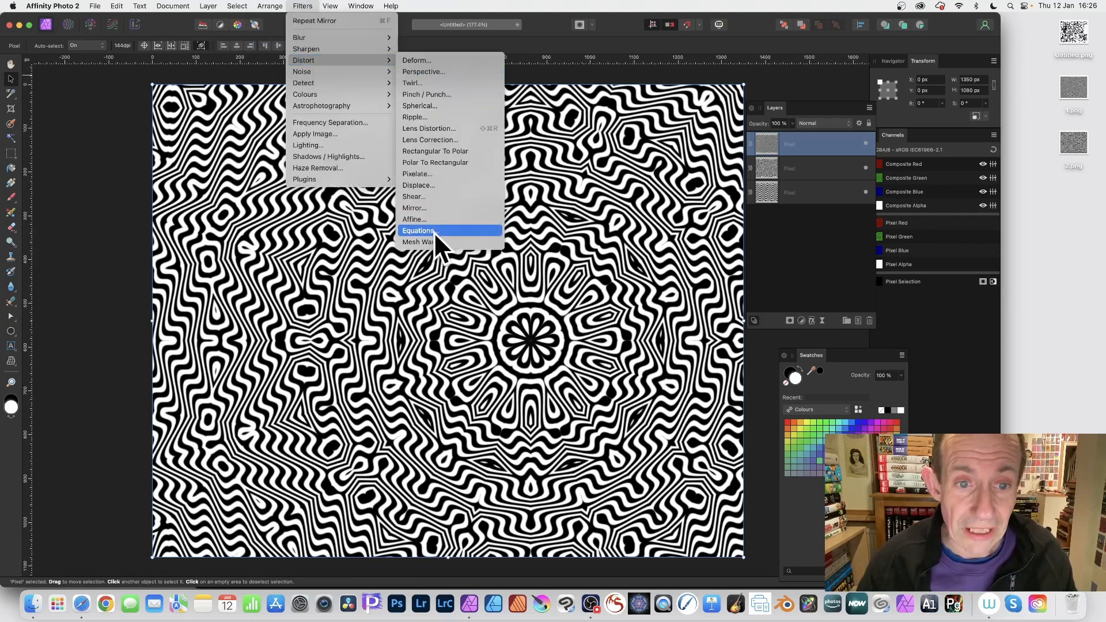
click(428, 207)
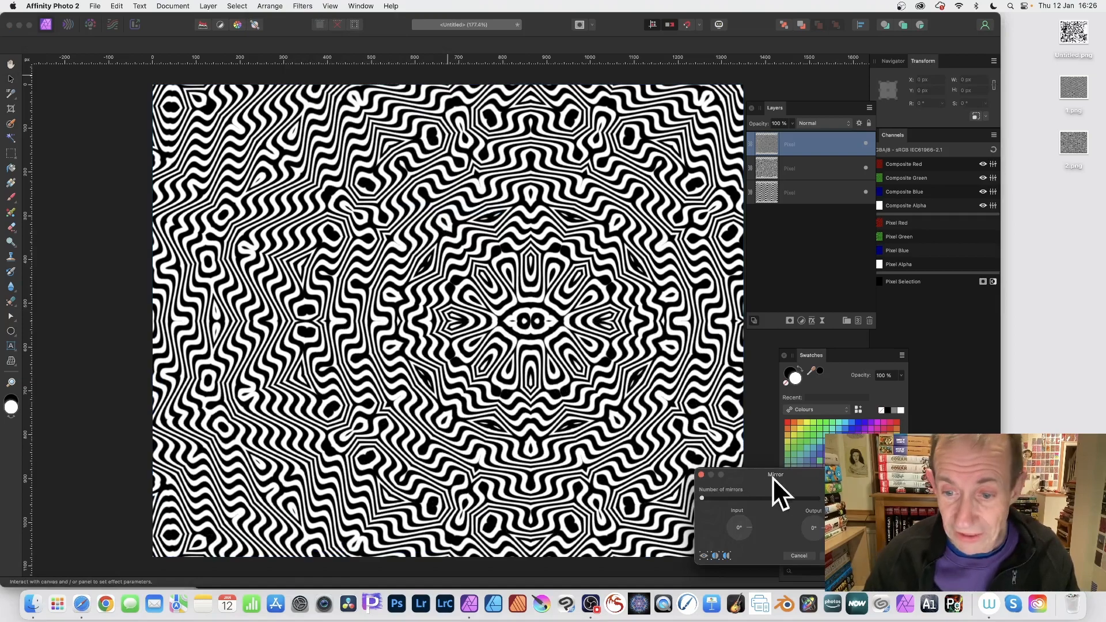
drag(763, 472, 616, 246)
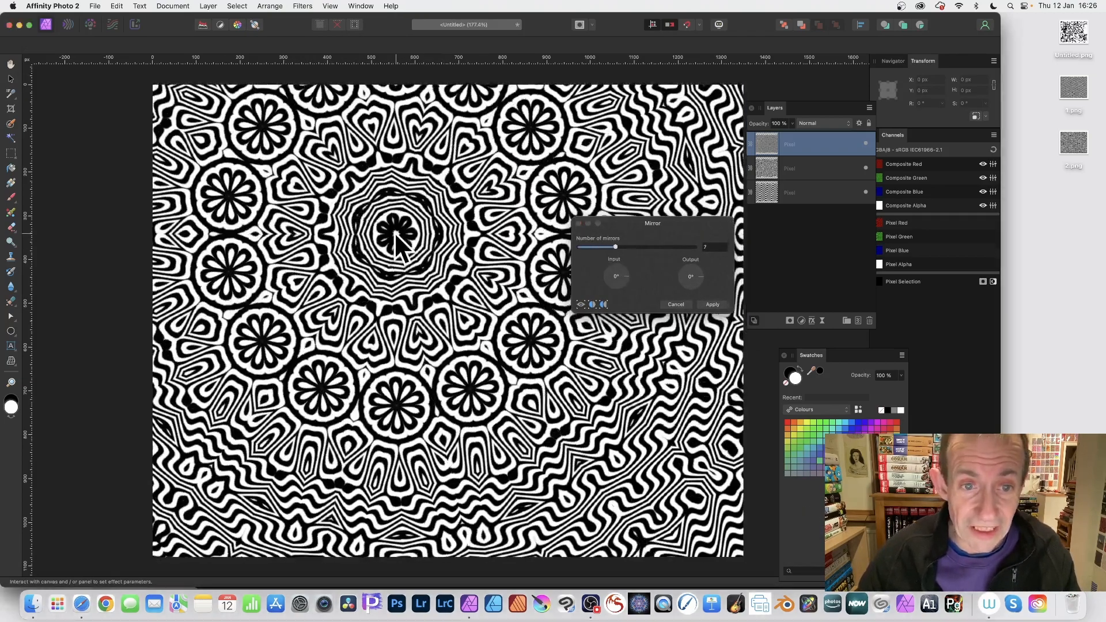
drag(395, 233, 429, 264)
mouse_move(663, 248)
mouse_down()
mouse_move(645, 244)
mouse_move(675, 244)
mouse_up()
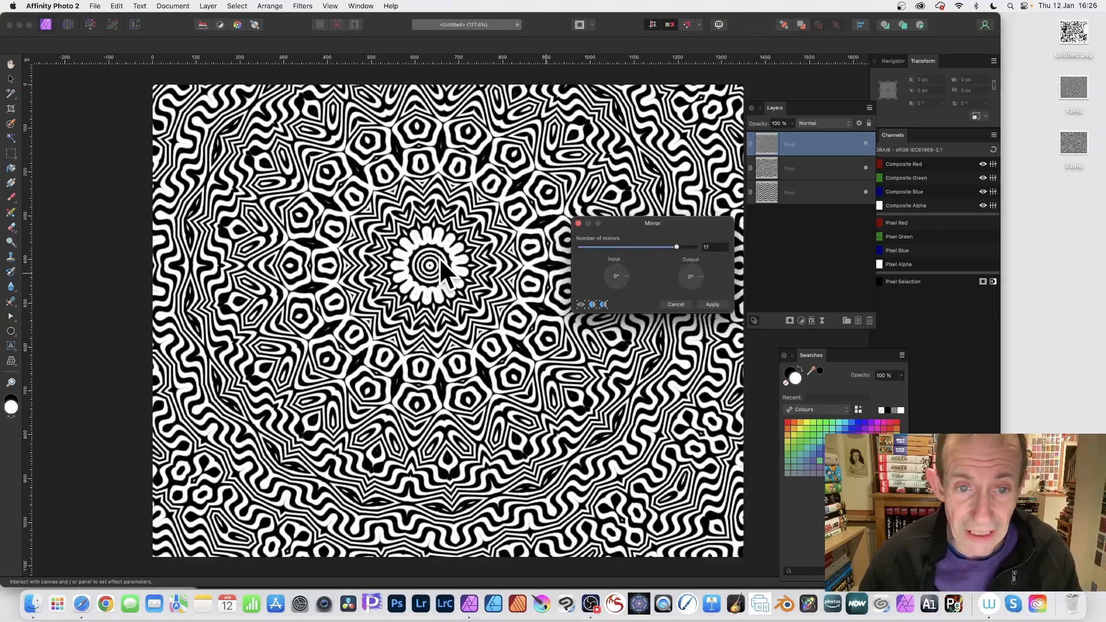
drag(440, 260, 490, 237)
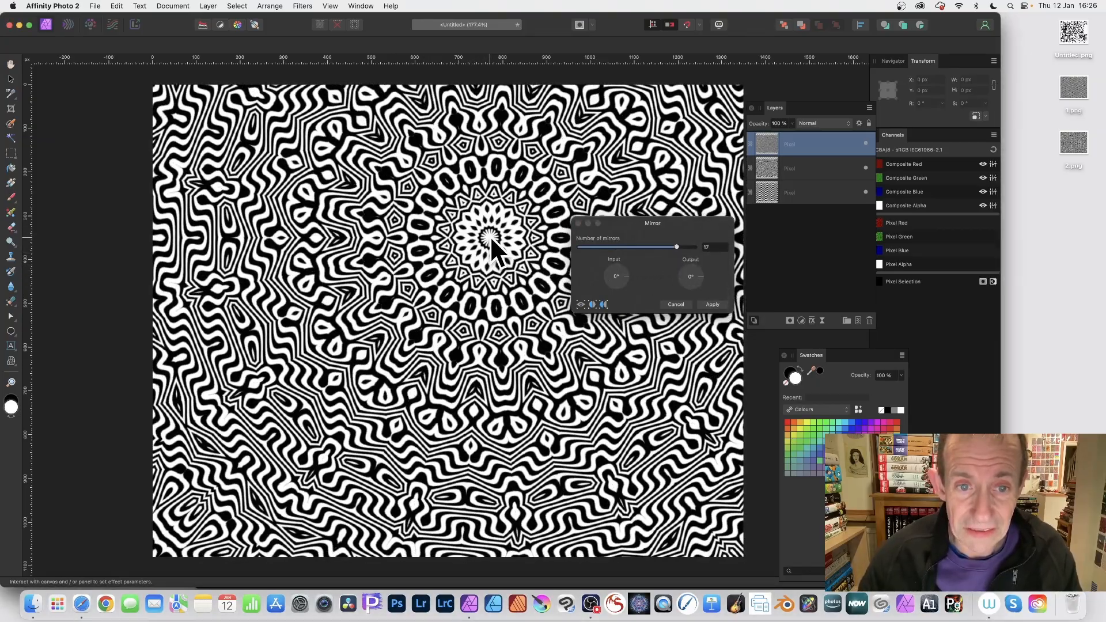
drag(625, 278, 595, 266)
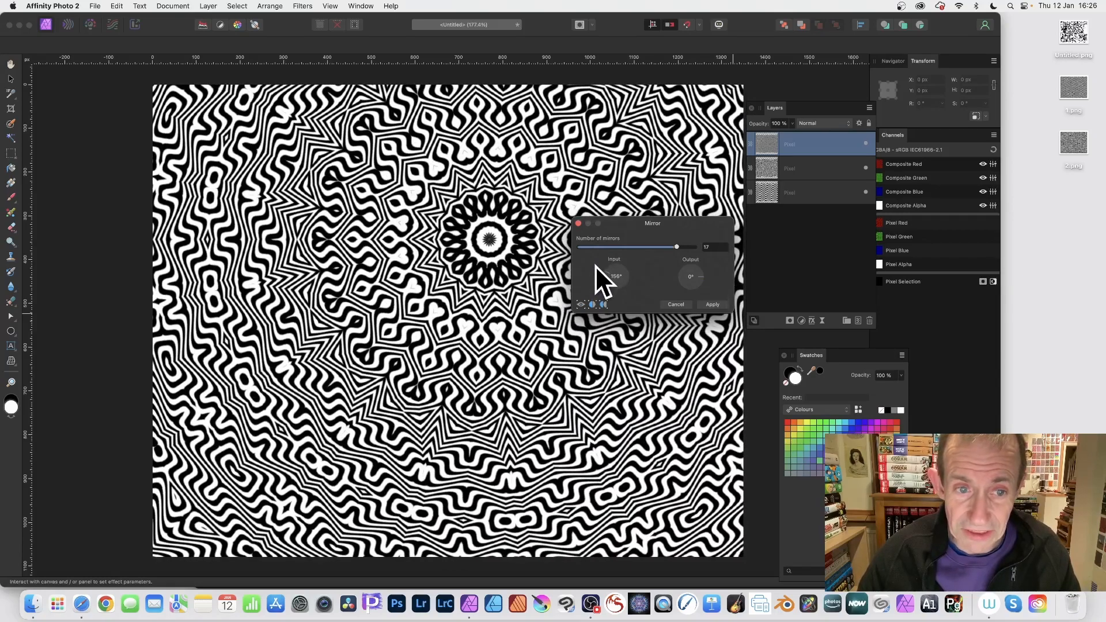
click(713, 305)
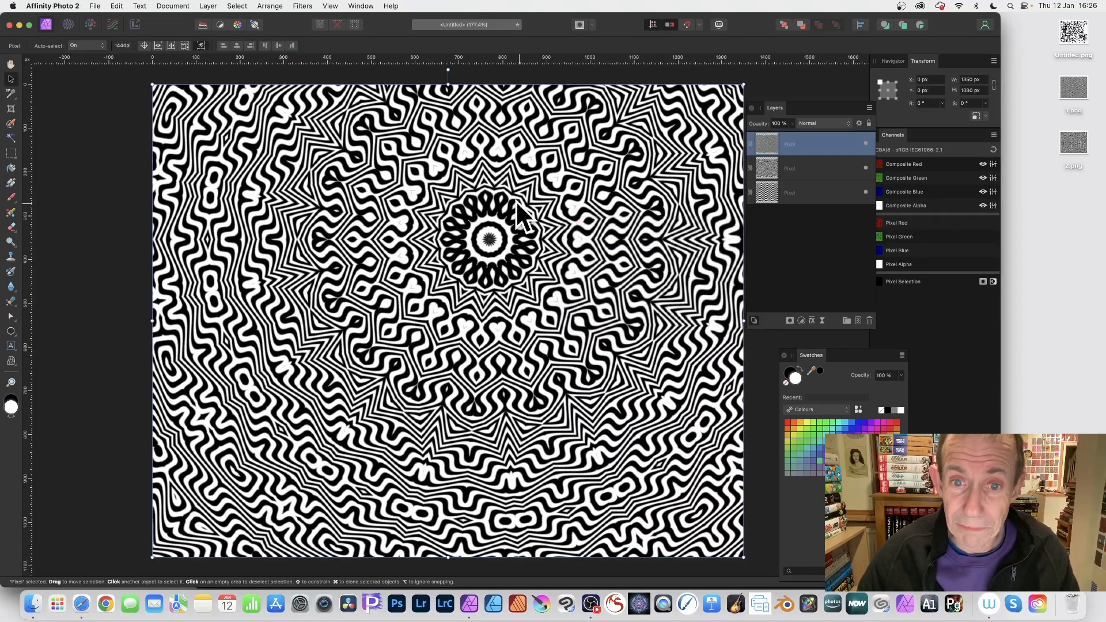
- Export the image as a PNG named 3 to the Desktop
click(97, 6)
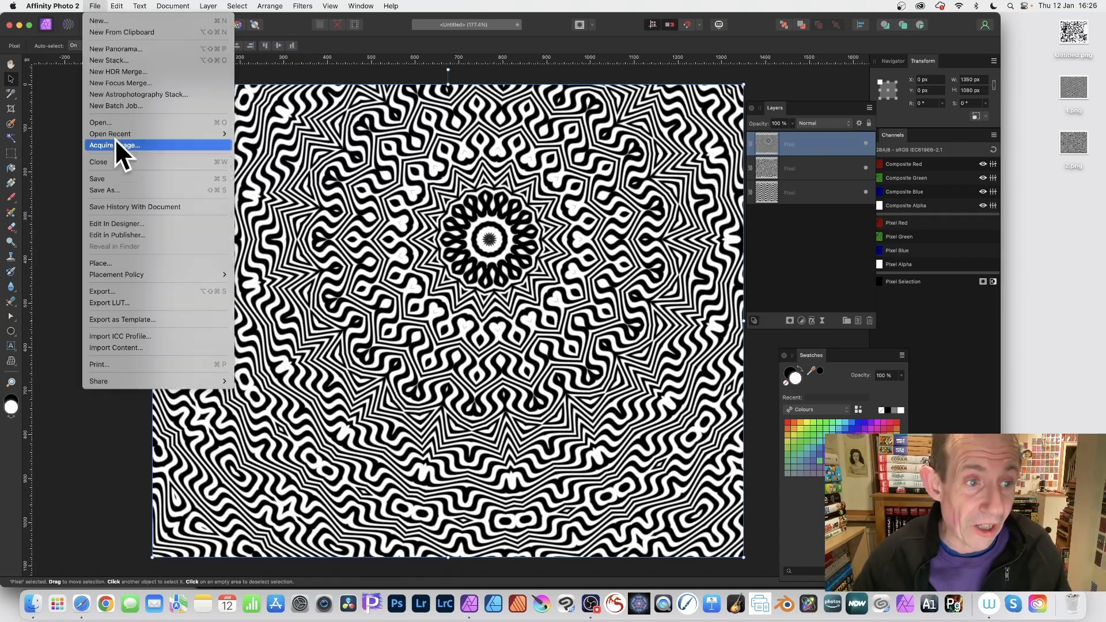
click(123, 285)
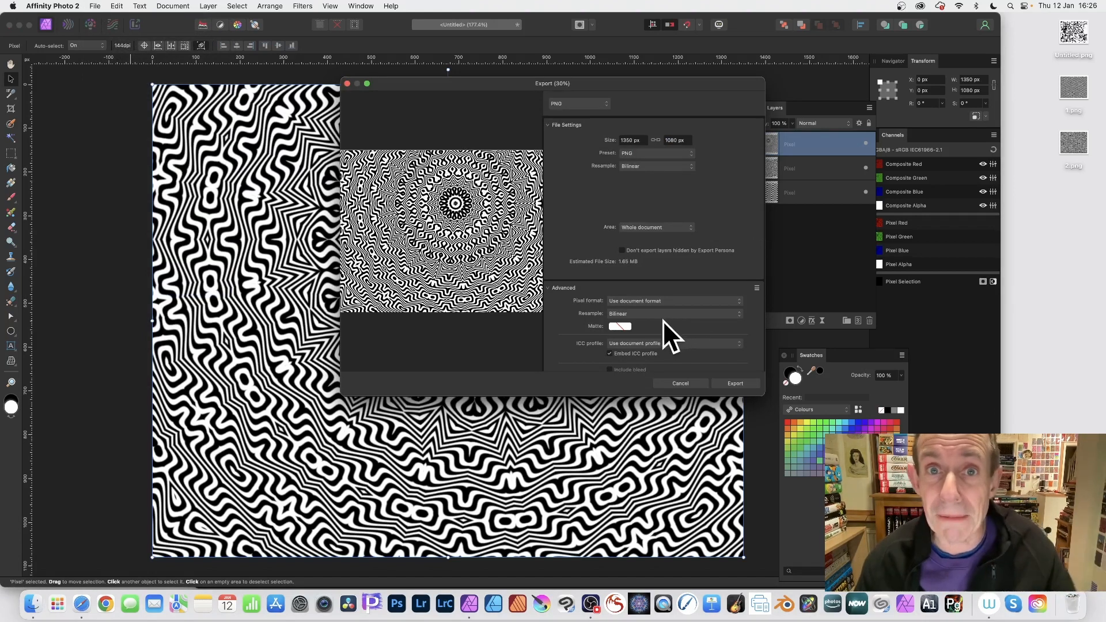
click(733, 383)
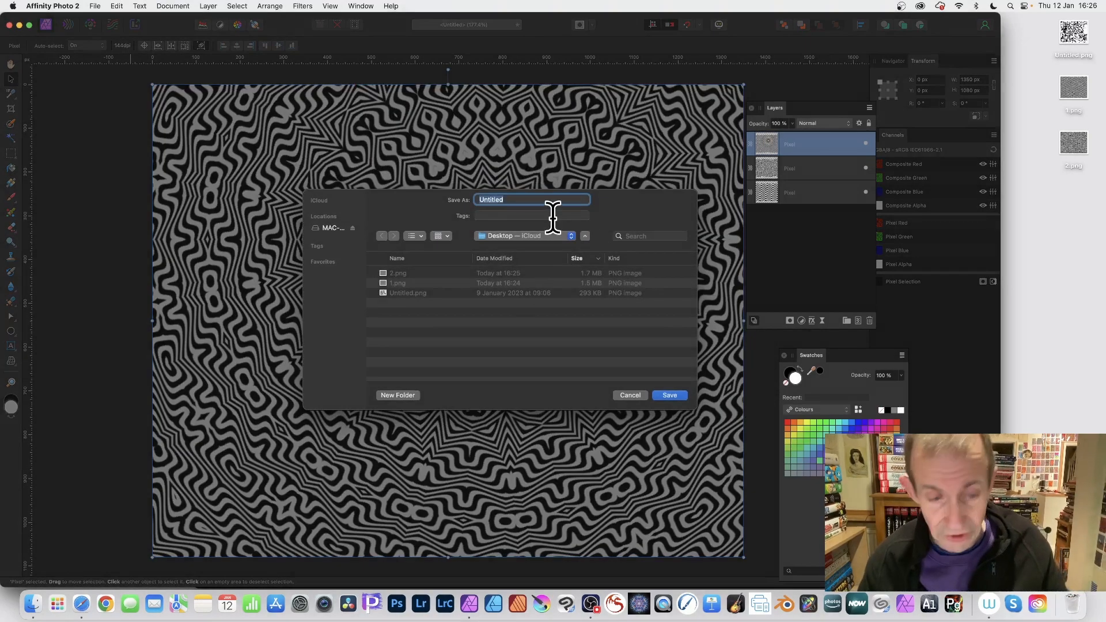
text(3)
click(676, 397)
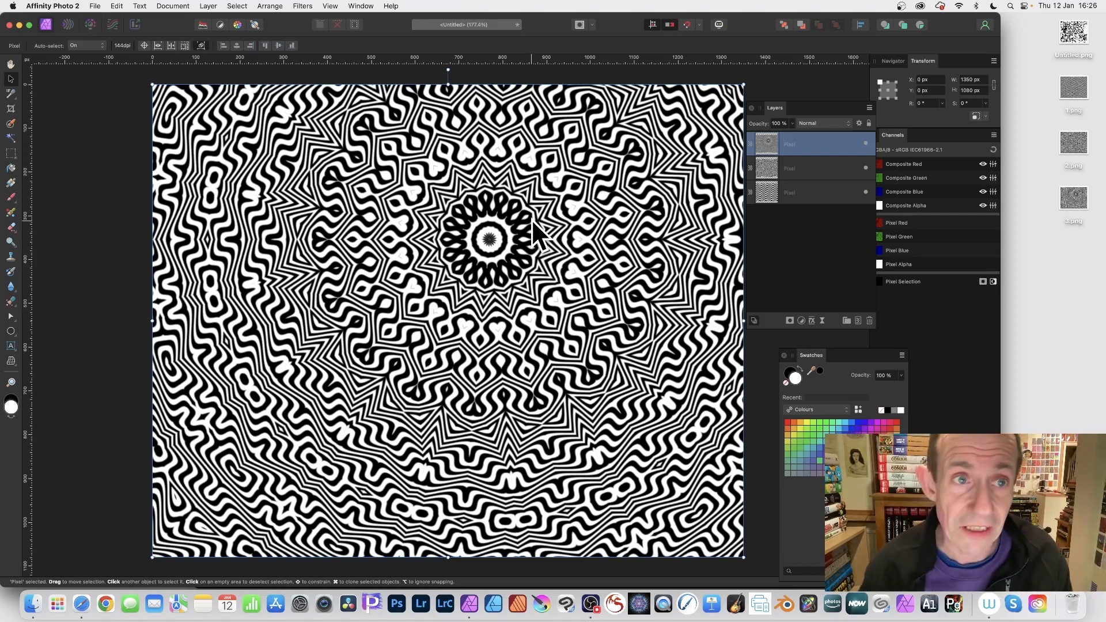
- Apply a Deform filter, adding anchor points and dragging two of them to warp the pattern diagonally
click(301, 6)
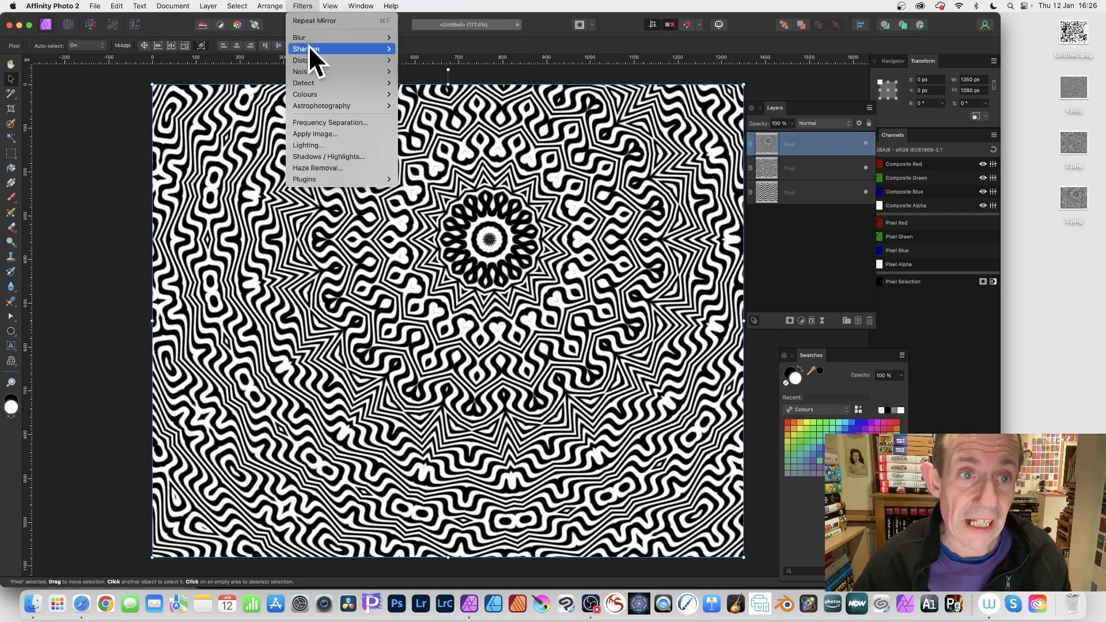
mouse_move(311, 61)
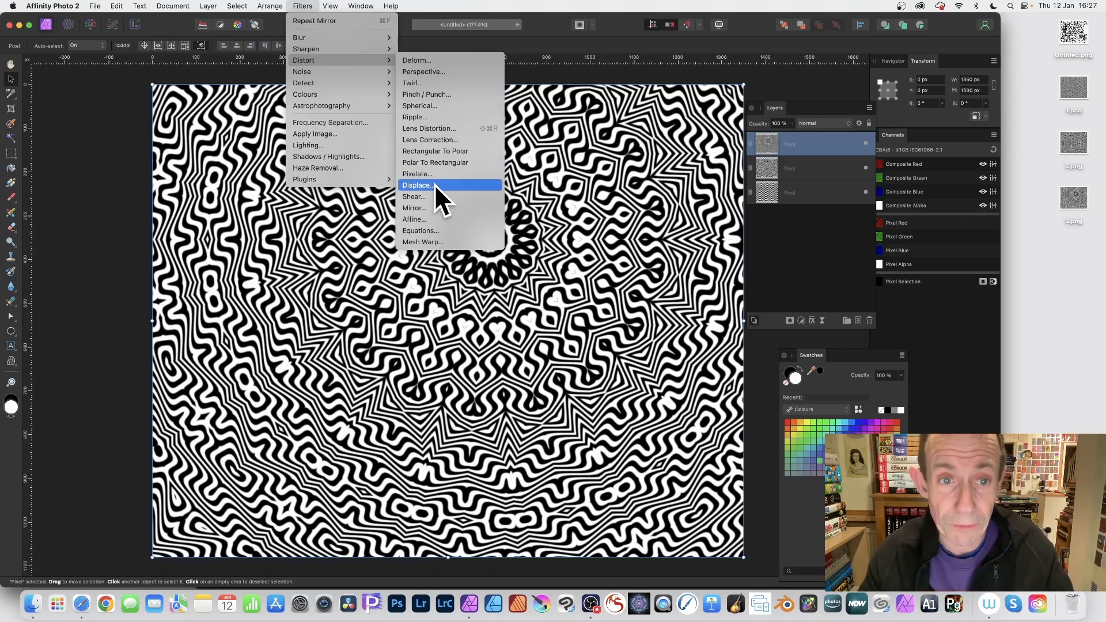
click(431, 60)
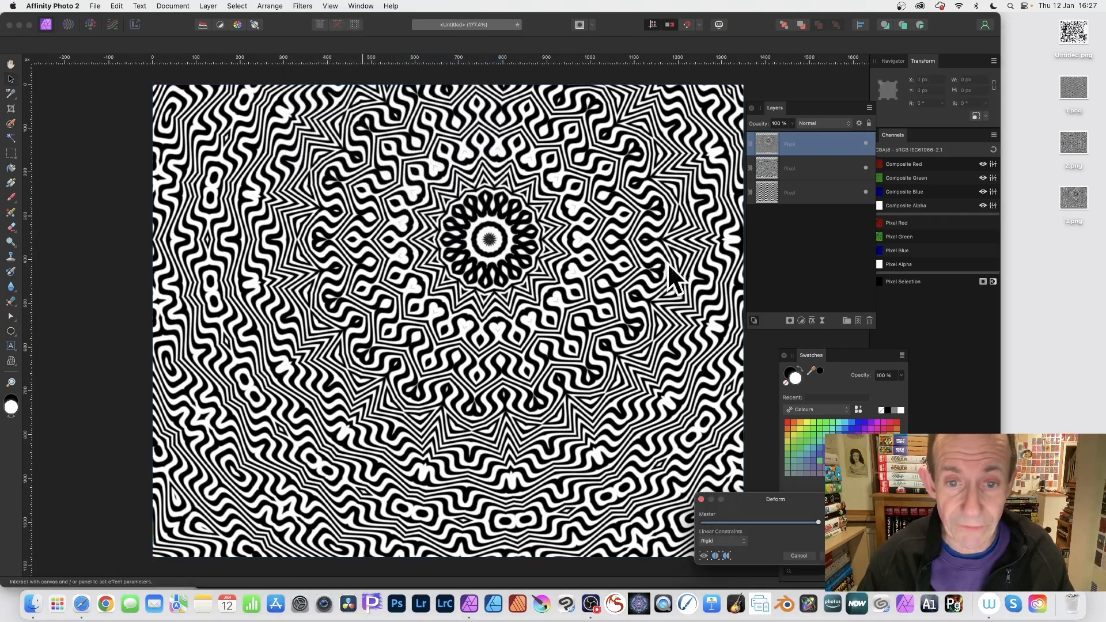
drag(776, 501, 551, 218)
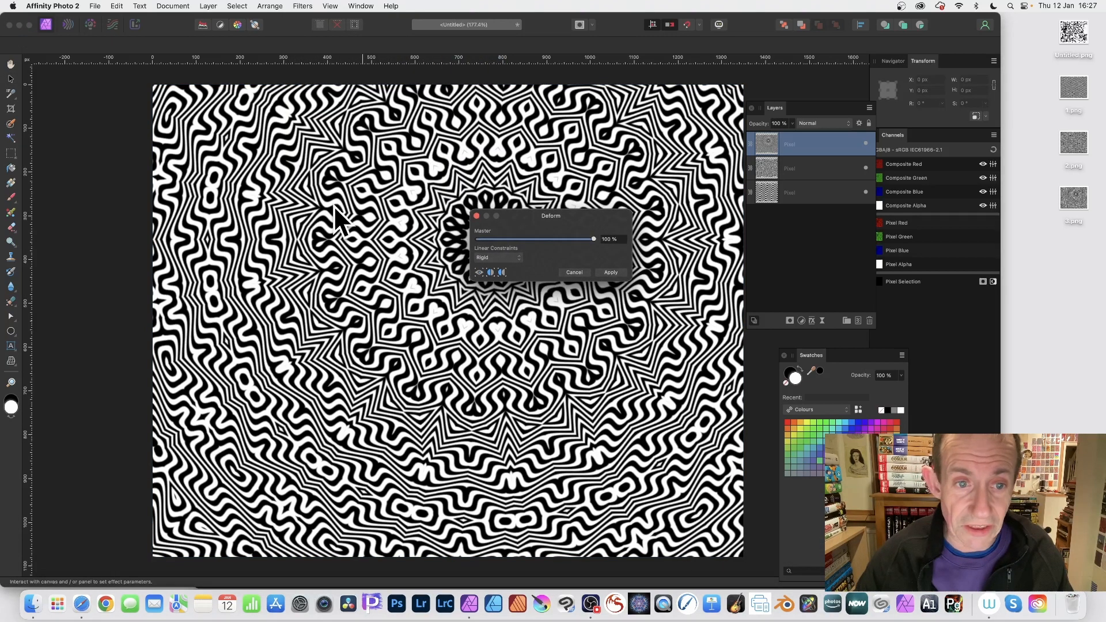
click(333, 205)
click(411, 282)
click(452, 156)
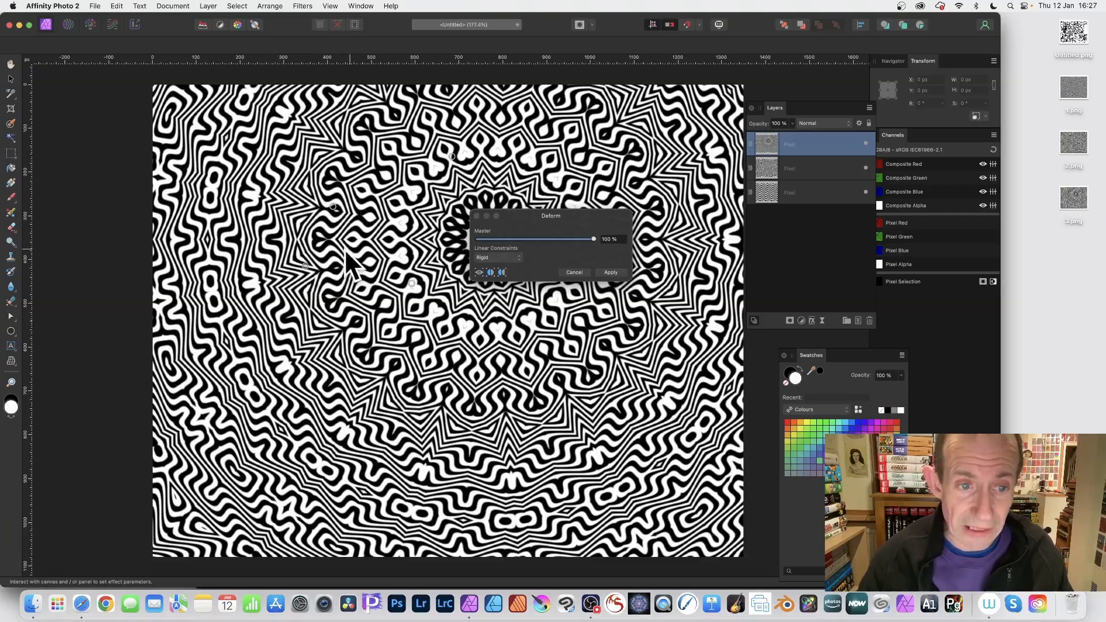
drag(306, 266, 199, 138)
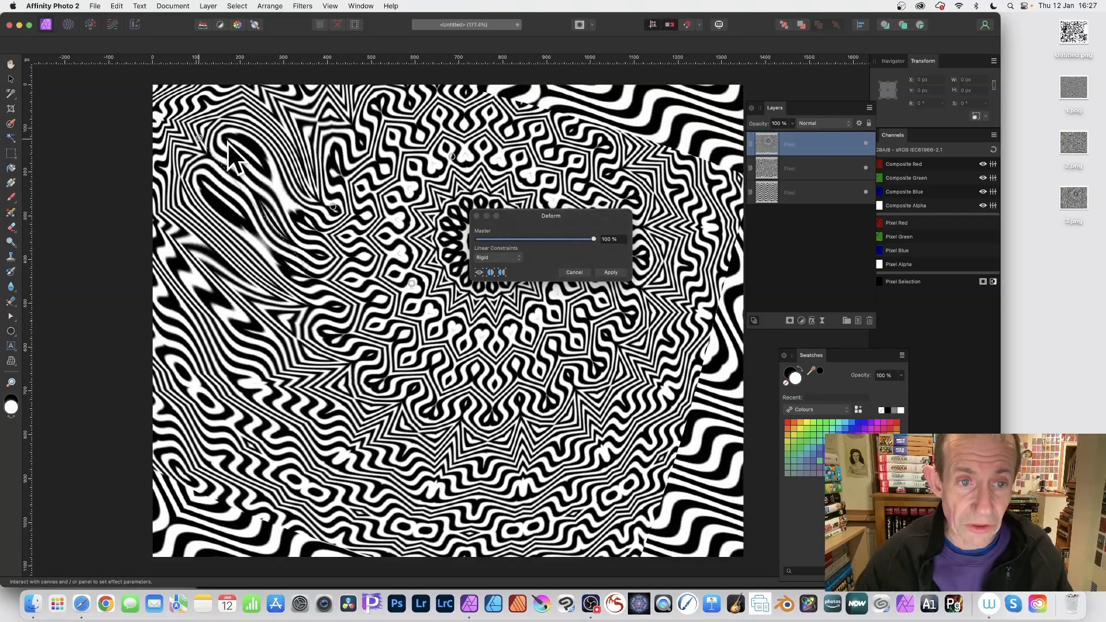
mouse_move(334, 208)
mouse_down()
mouse_move(538, 349)
mouse_move(628, 394)
mouse_move(697, 569)
mouse_move(483, 465)
mouse_move(423, 344)
mouse_move(479, 535)
mouse_move(424, 544)
mouse_up()
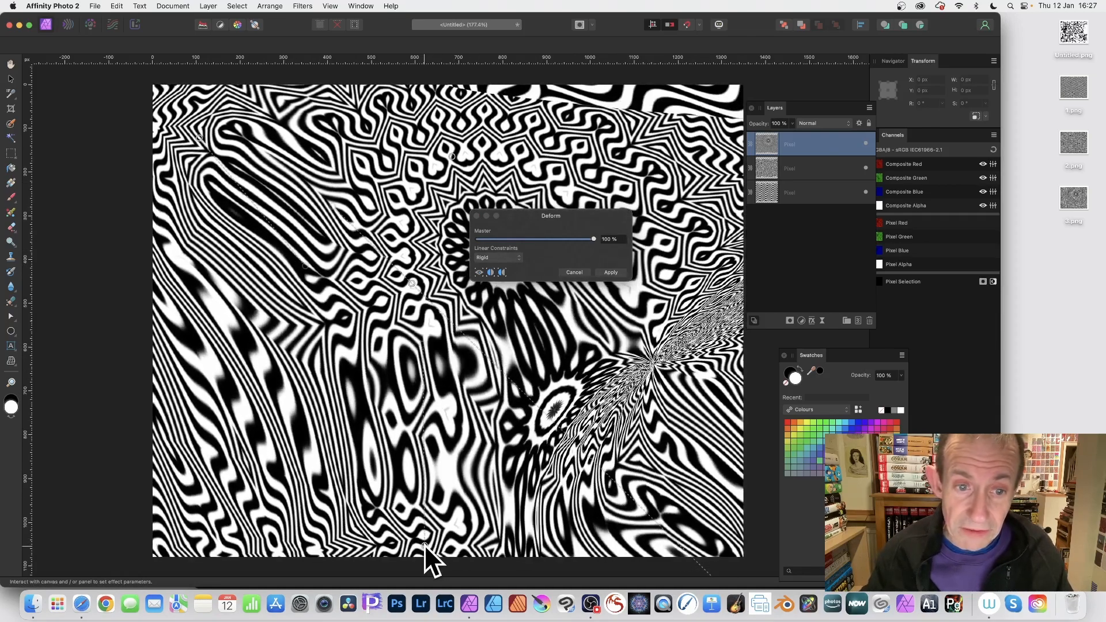
click(609, 271)
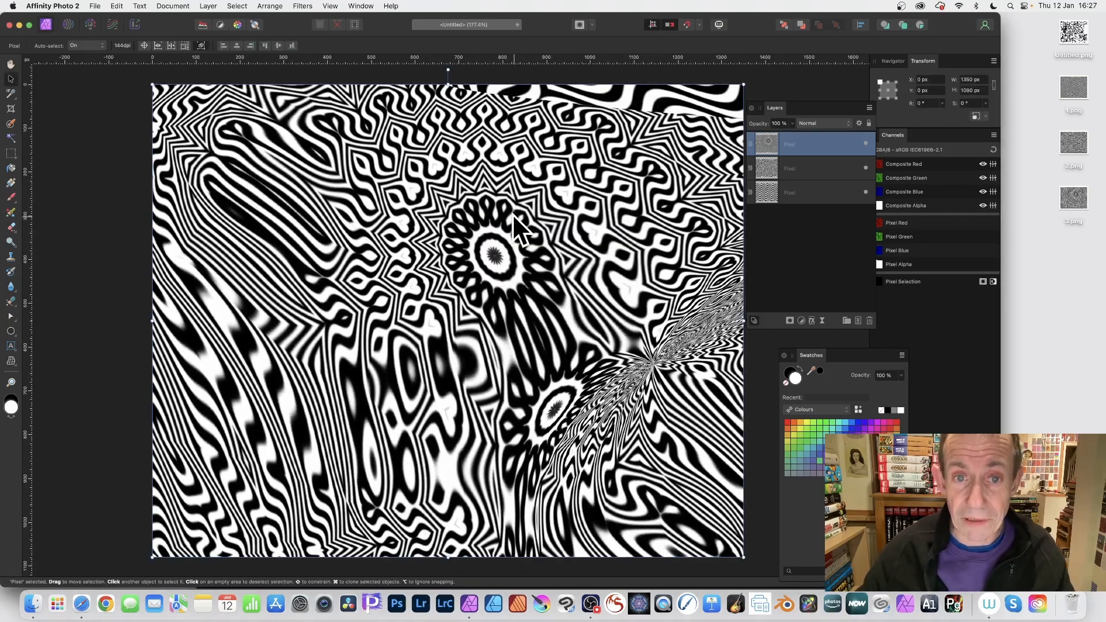
- Apply another Mirror filter with a few mirrors, centred right of and slightly below the canvas middle
click(302, 7)
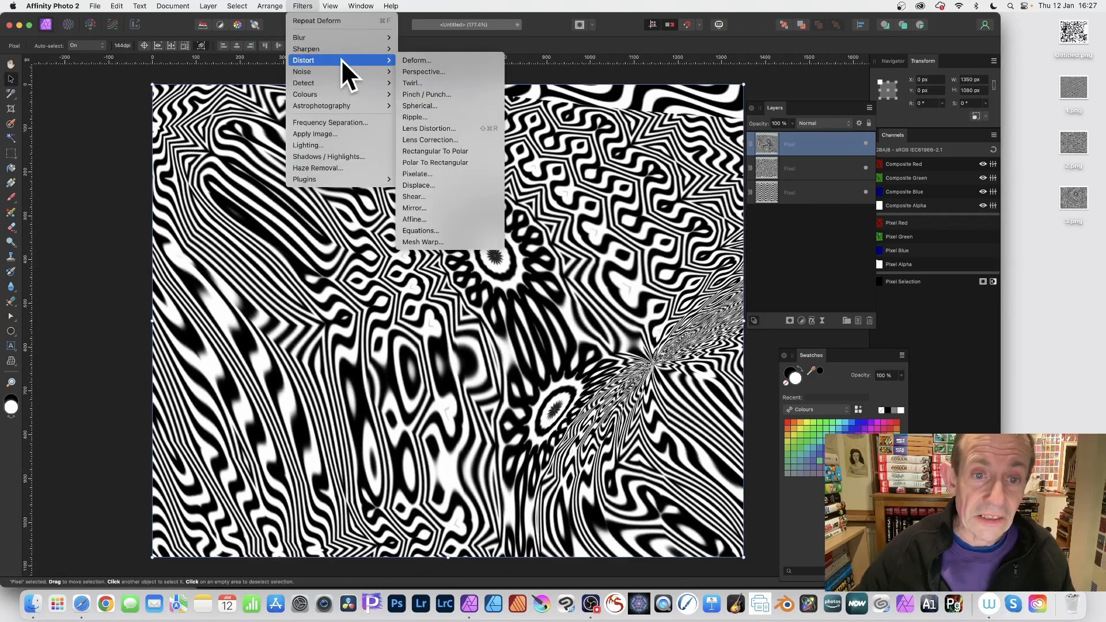
click(461, 207)
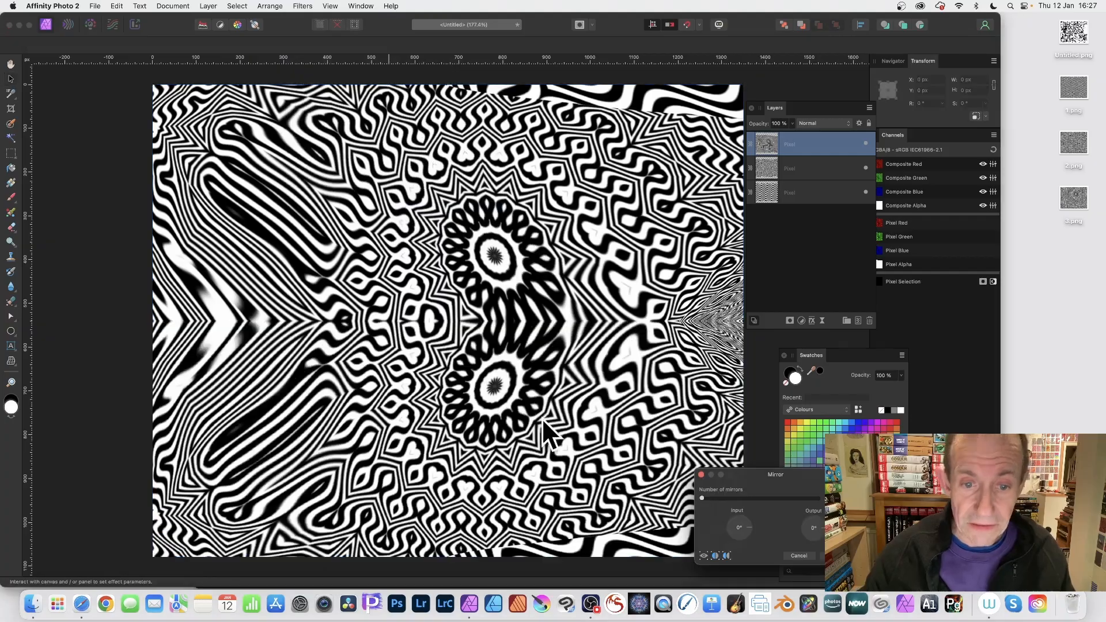
drag(704, 497, 738, 497)
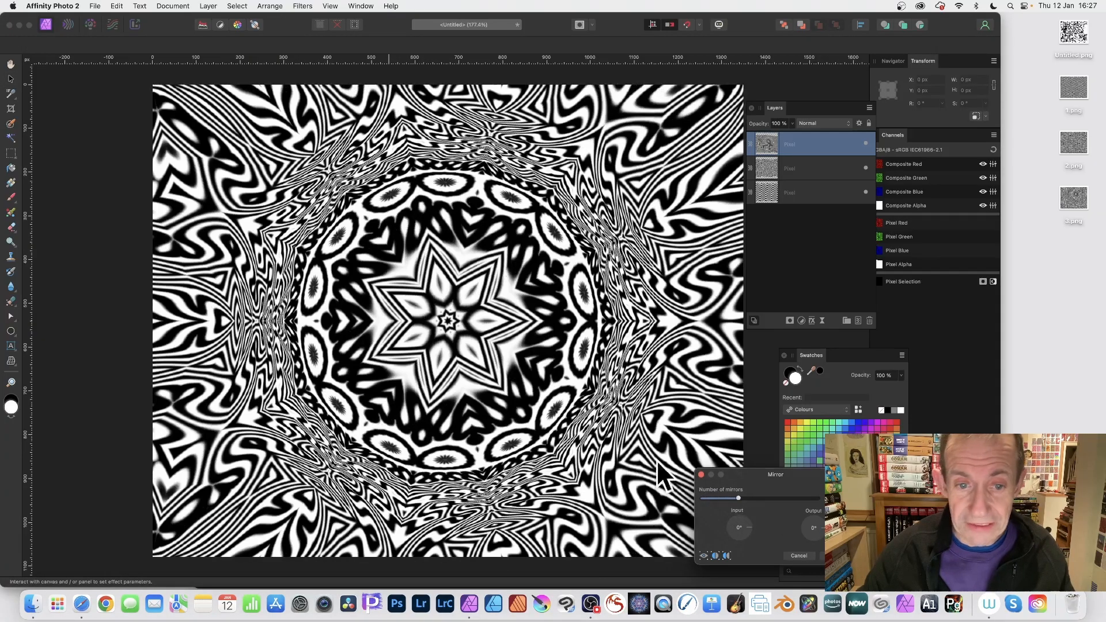
drag(452, 288, 578, 346)
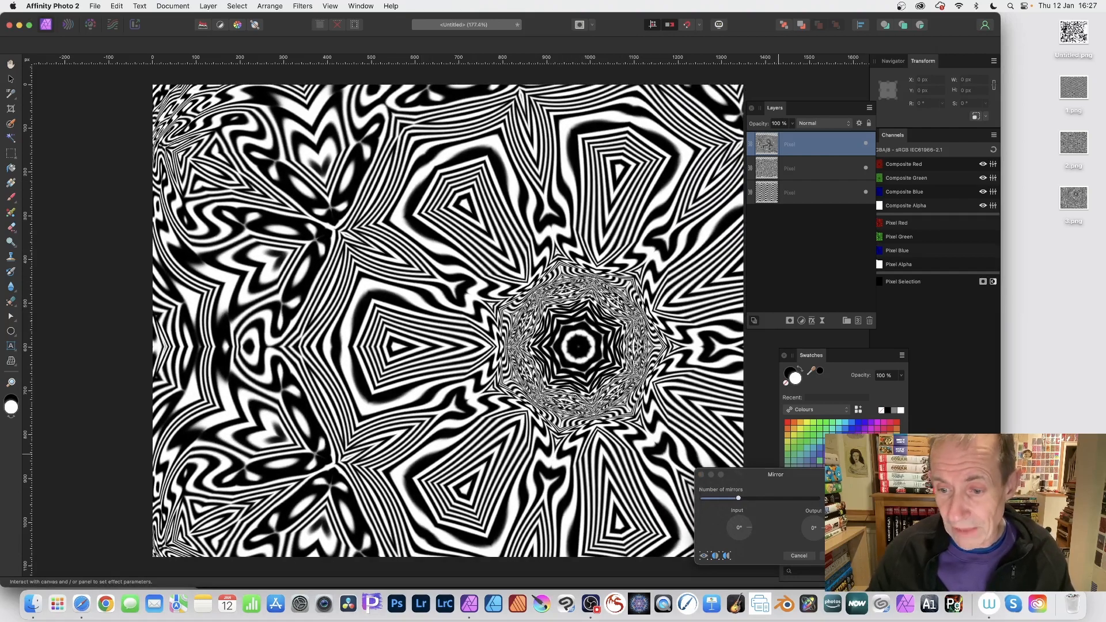
click(835, 555)
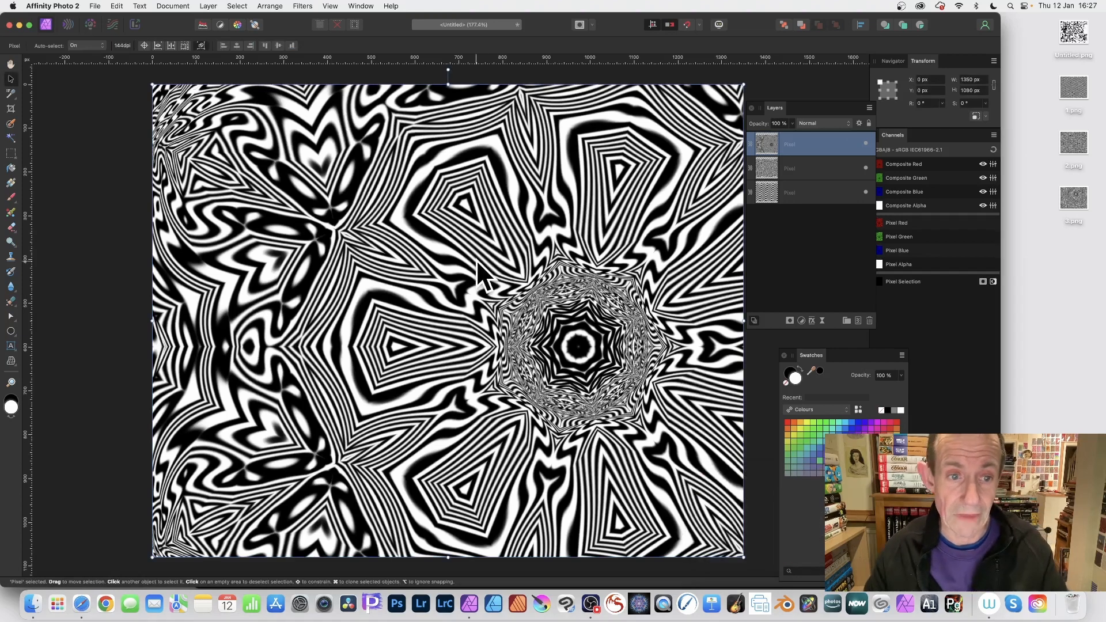